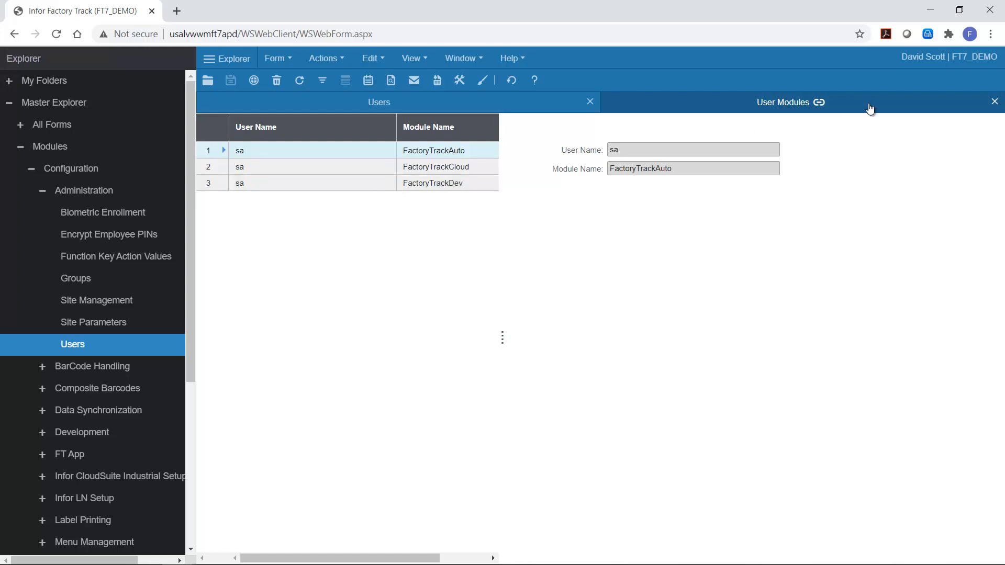
Step: Close the User Modules form and open User Preferences
{"action": "left_click", "coordinate": [994, 102]}
{"action": "left_click", "coordinate": [363, 58]}
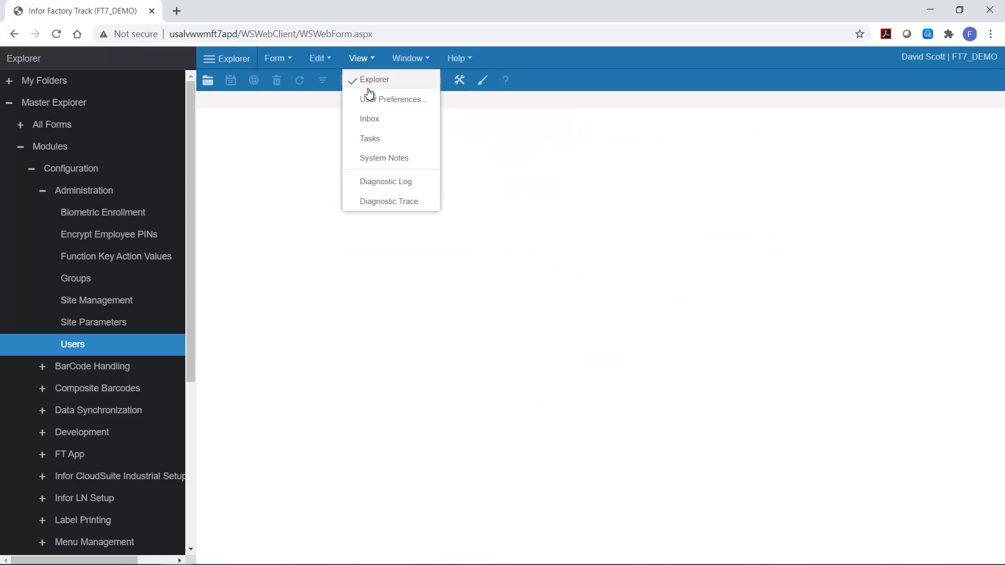
{"action": "left_click", "coordinate": [370, 99]}
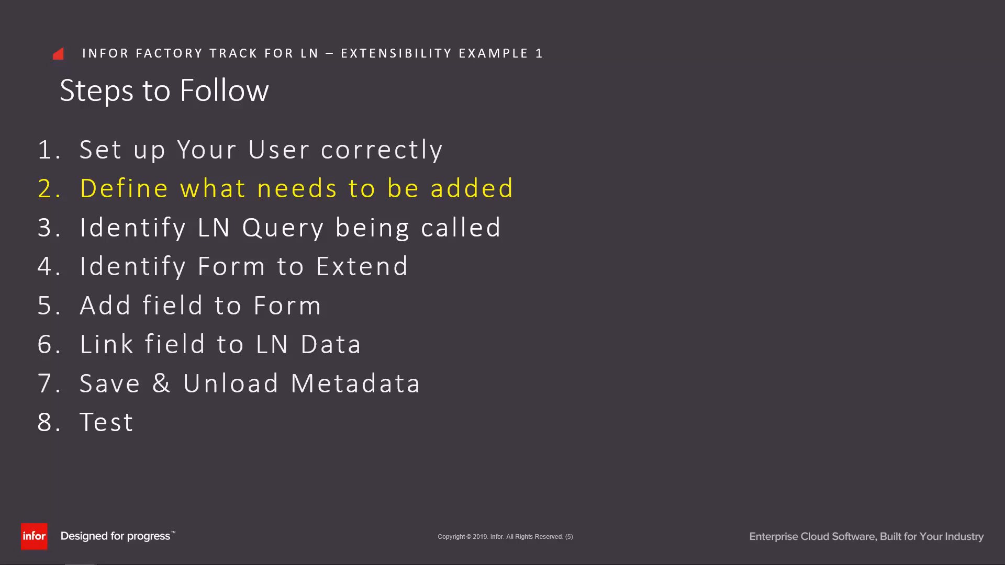
{"action": "key", "text": "Right"}
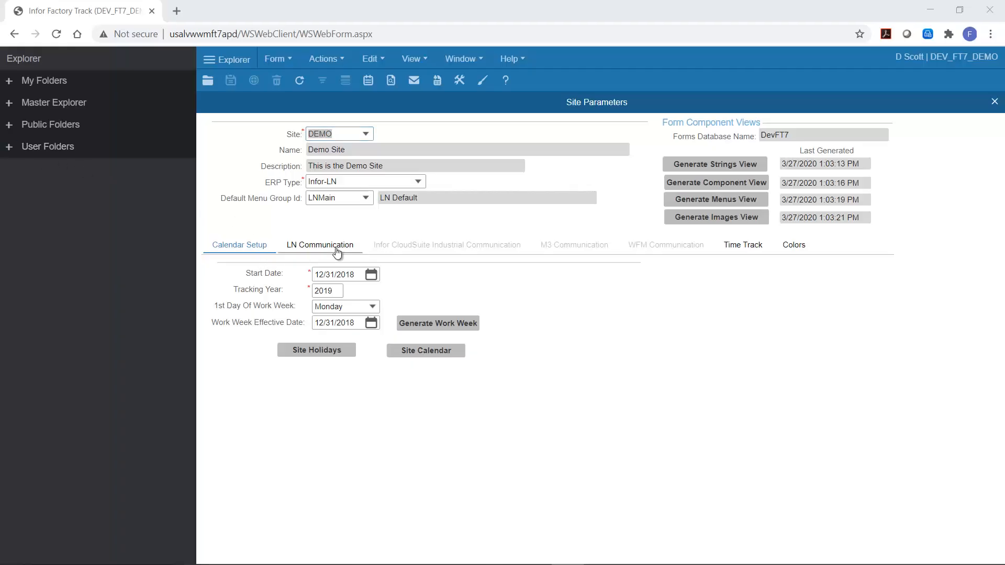
Step: Review the LN Communication settings of the site parameters and close the form
{"action": "left_click", "coordinate": [332, 250]}
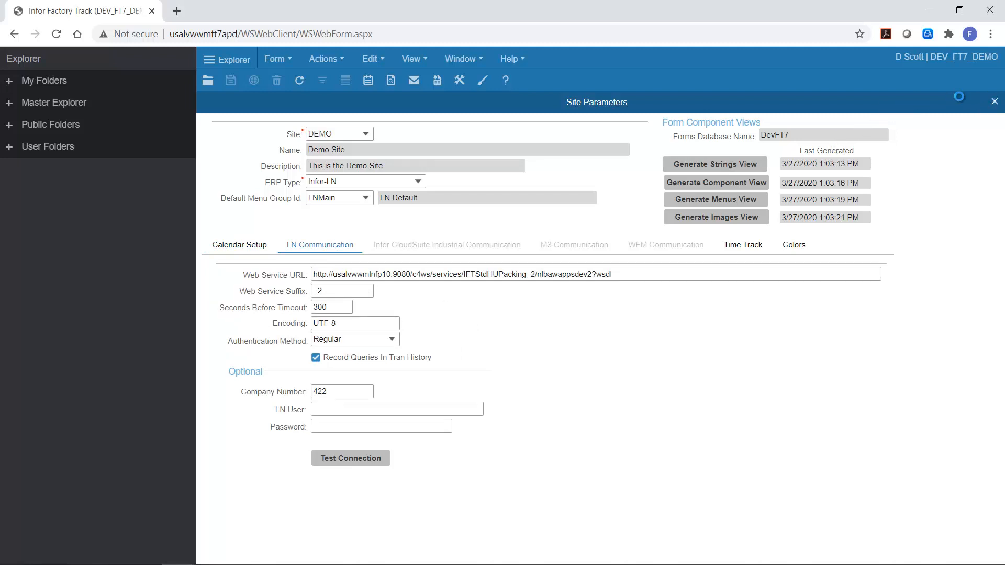
{"action": "left_click", "coordinate": [993, 101]}
Step: Open the Main Menu form FTIconMenu.mobi through the form selector filtered by main menu
{"action": "left_click", "coordinate": [278, 62]}
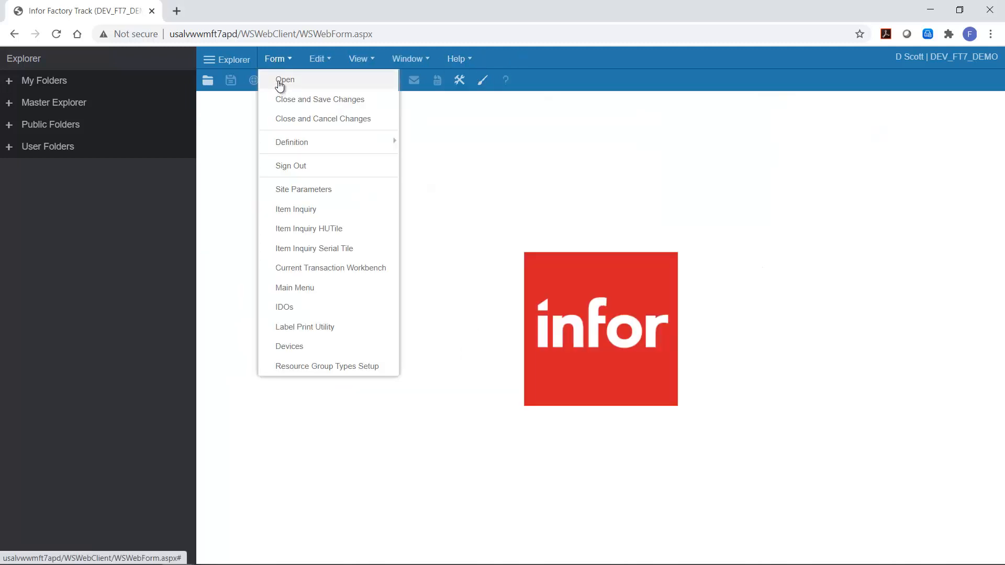
{"action": "left_click", "coordinate": [281, 84]}
{"action": "type", "text": "main menu"}
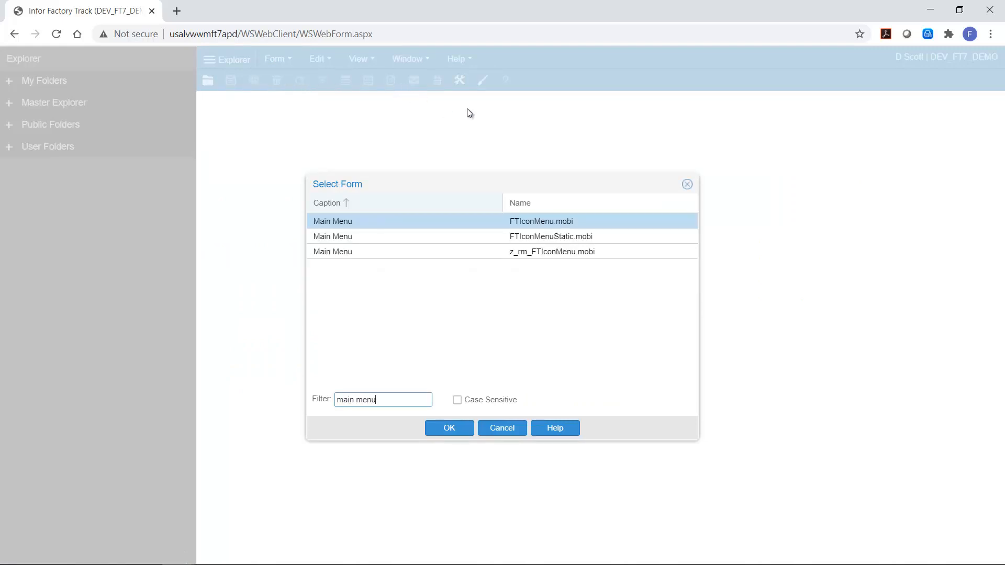
{"action": "double_click", "coordinate": [378, 222]}
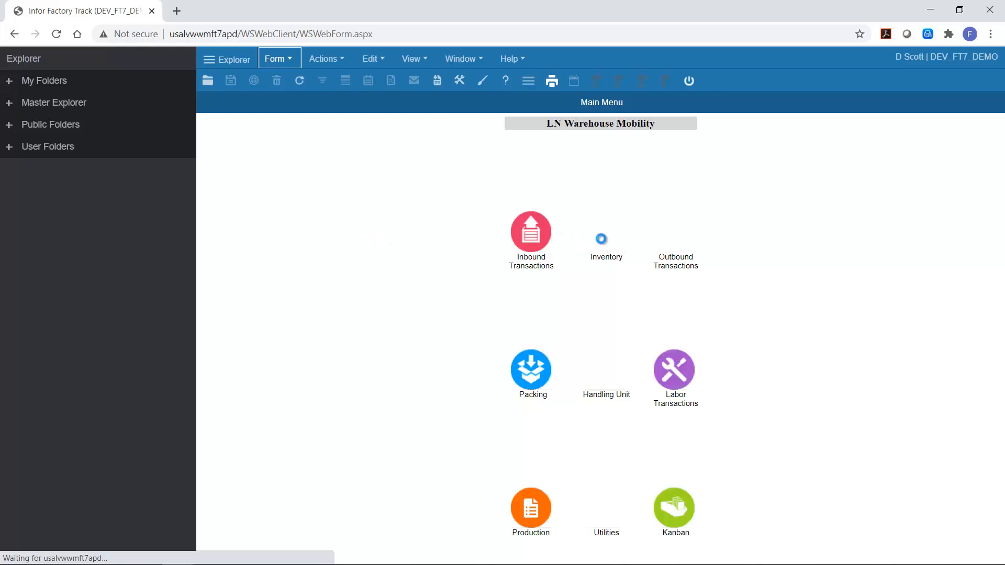
Step: Open Item Inquiry under Inventory > Inquiries and look up item FTWM02
{"action": "left_click", "coordinate": [601, 236]}
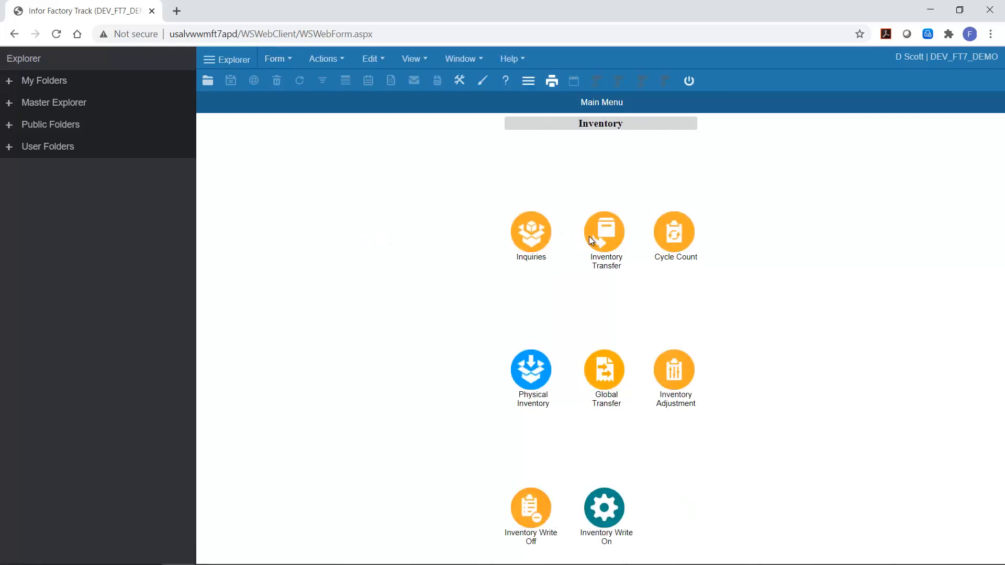
{"action": "left_click", "coordinate": [536, 234]}
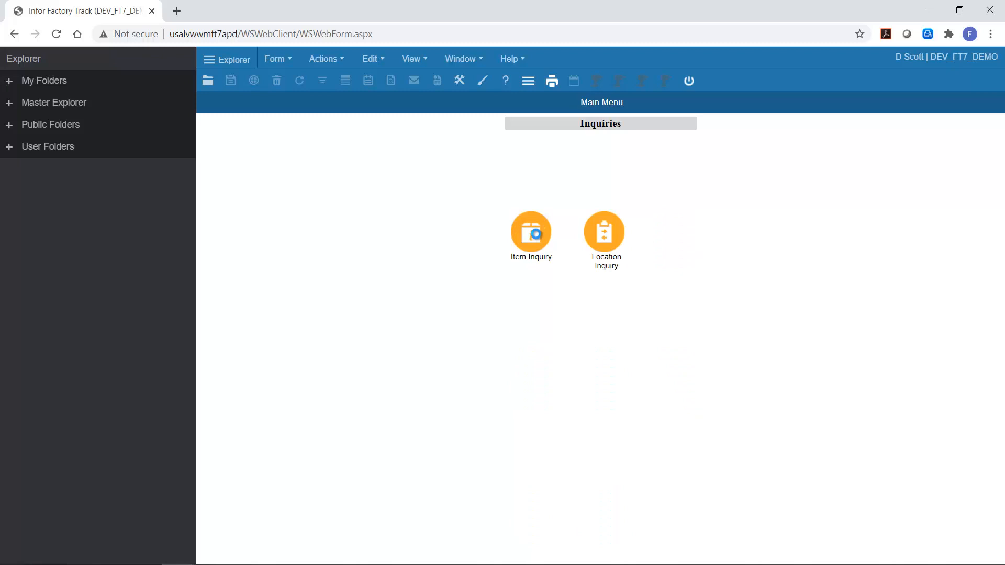
{"action": "left_click", "coordinate": [533, 233]}
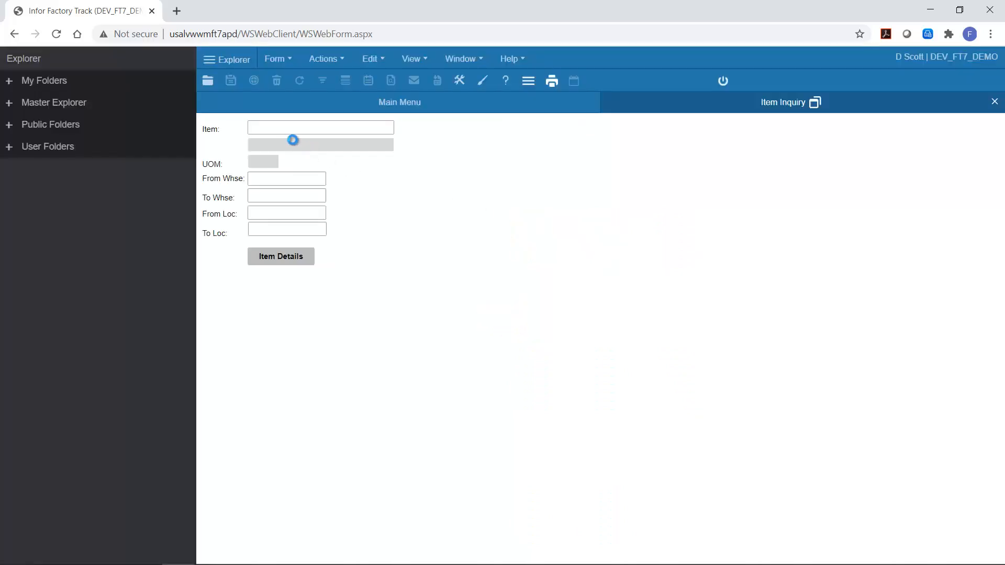
{"action": "type", "text": "FTWM02"}
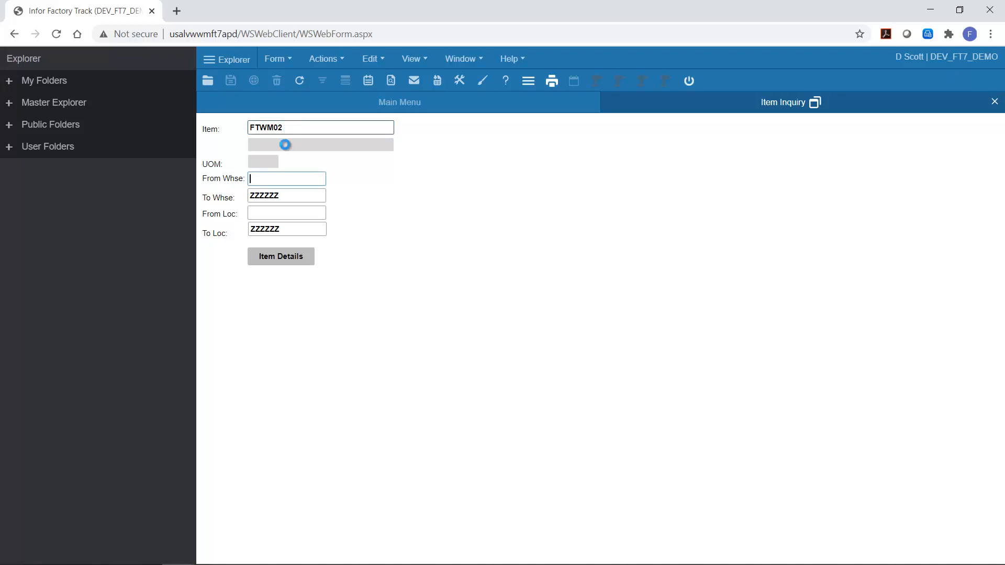
Step: Open the Current Transaction Workbench form by filtering forms for current tra
{"action": "left_click", "coordinate": [273, 59]}
{"action": "left_click", "coordinate": [277, 80]}
{"action": "type", "text": "curr"}
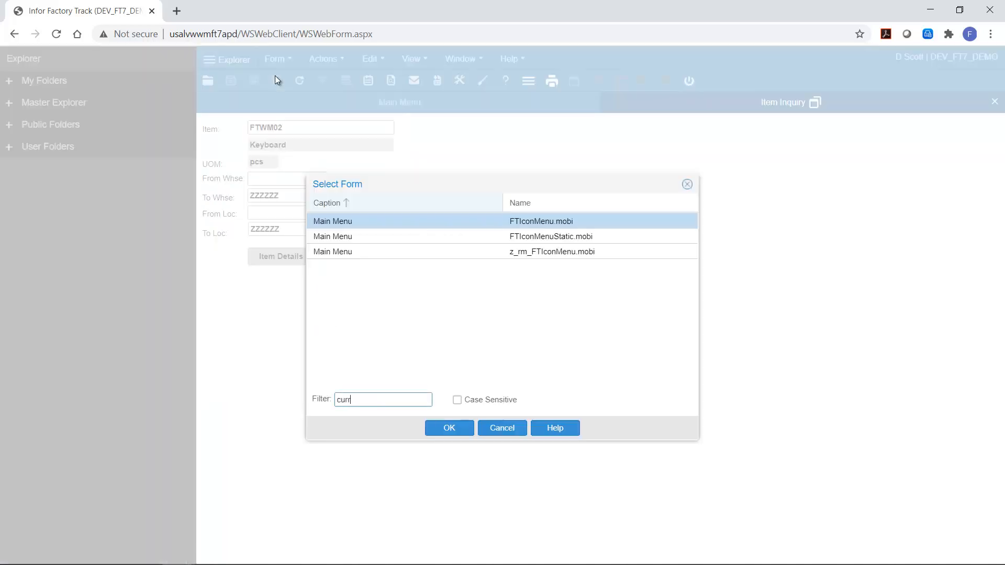
{"action": "type", "text": "ent tra"}
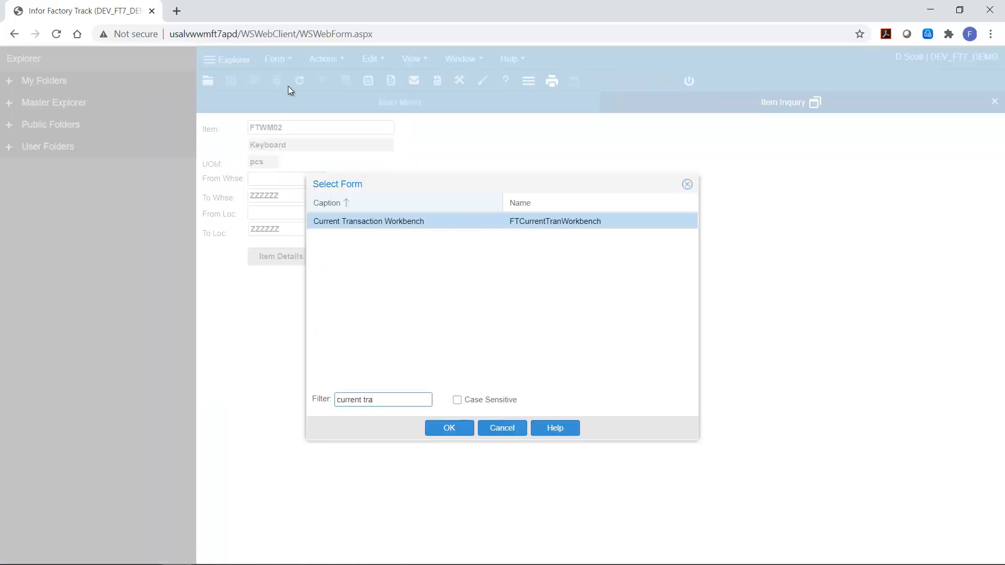
{"action": "double_click", "coordinate": [391, 220]}
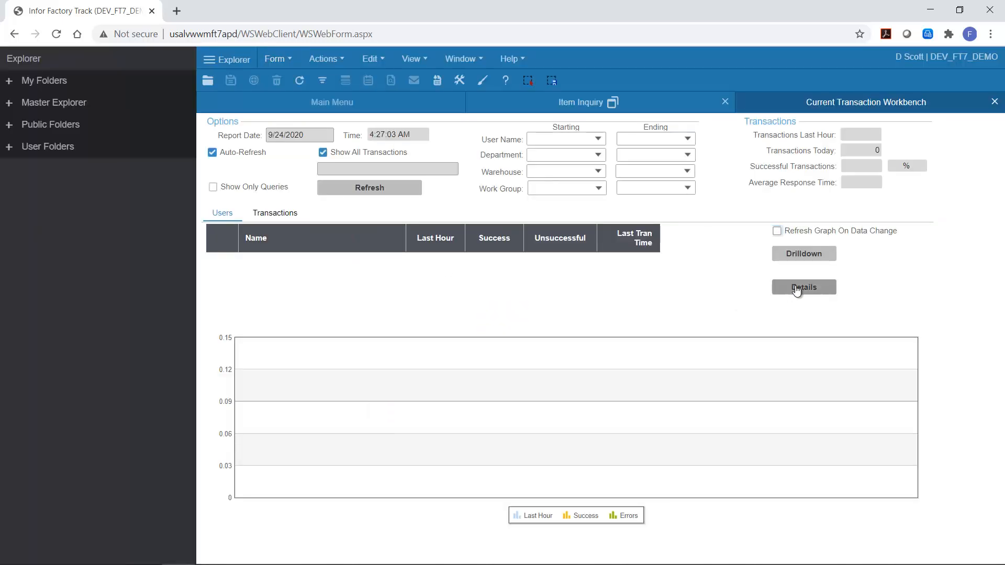
Step: Open the details of the latest transaction and show its XML
{"action": "left_click", "coordinate": [774, 286]}
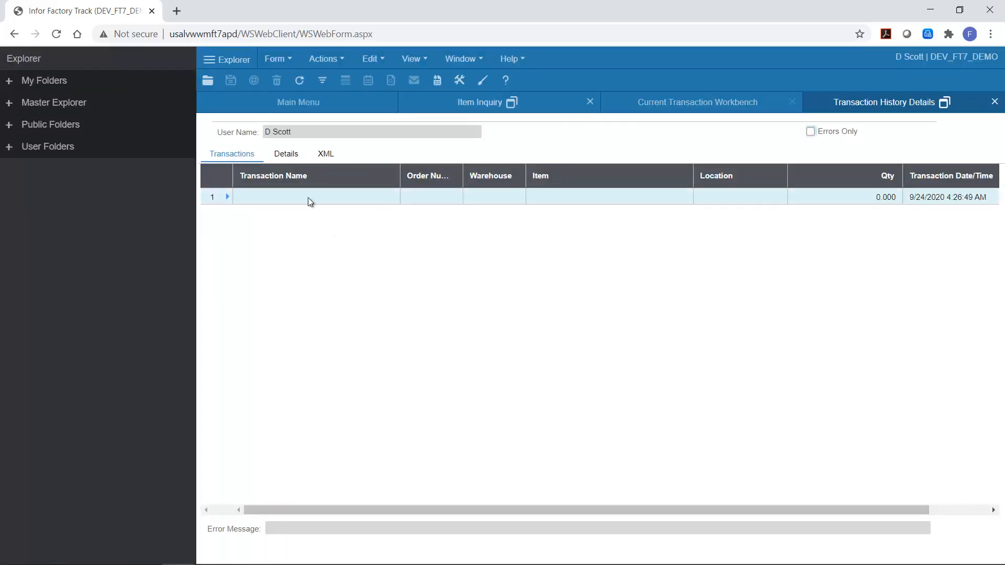
{"action": "left_click", "coordinate": [326, 154]}
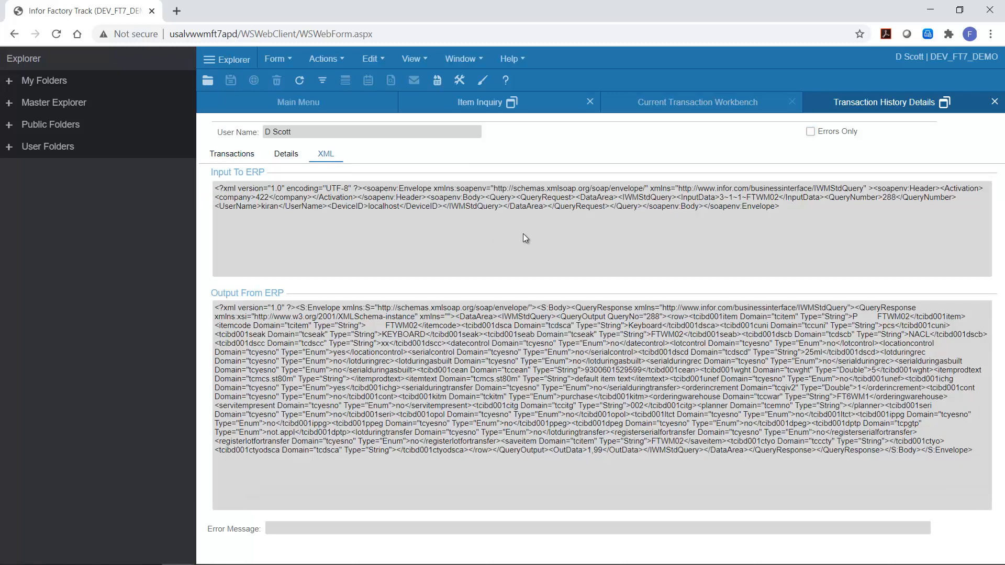
Step: Zoom the browser to 125% and collapse the Explorer panel
{"action": "left_click", "coordinate": [991, 34]}
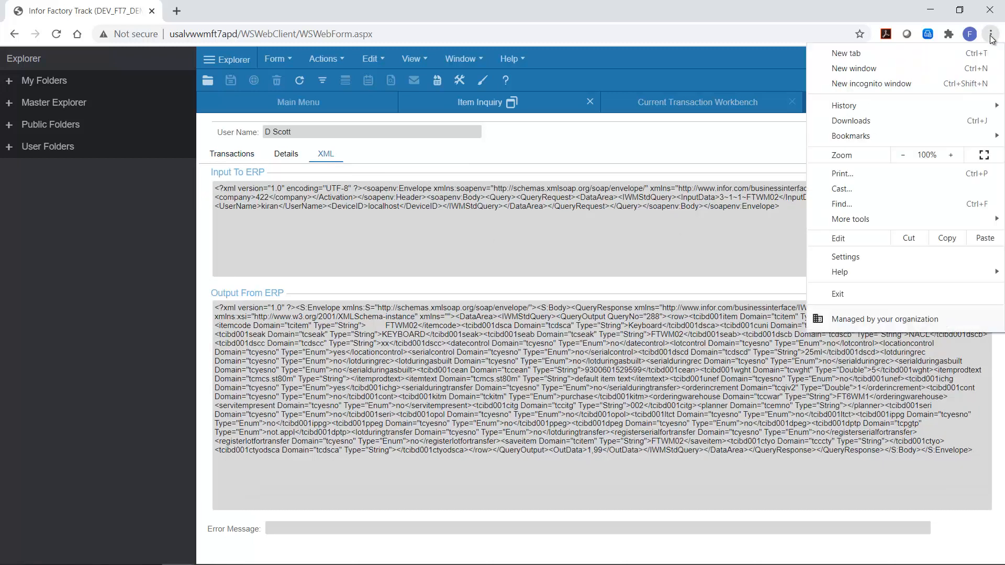
{"action": "left_click", "coordinate": [952, 155]}
{"action": "left_click", "coordinate": [951, 154]}
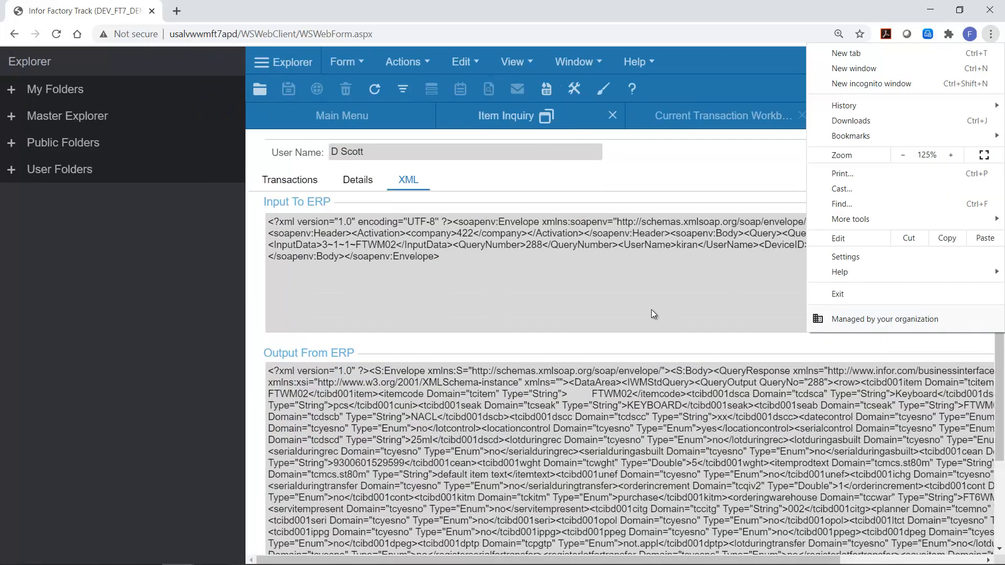
{"action": "left_click", "coordinate": [490, 268]}
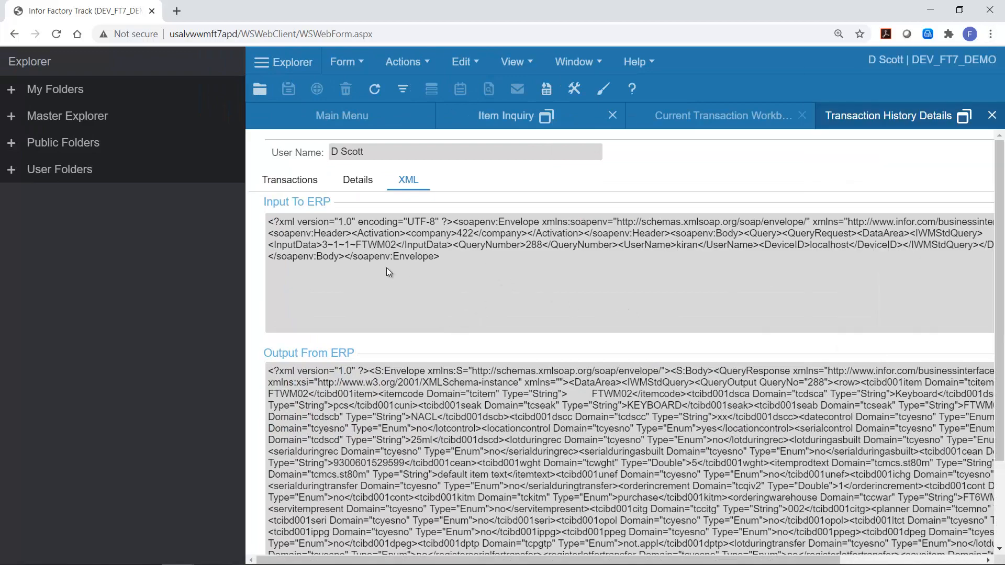
{"action": "left_click", "coordinate": [261, 61]}
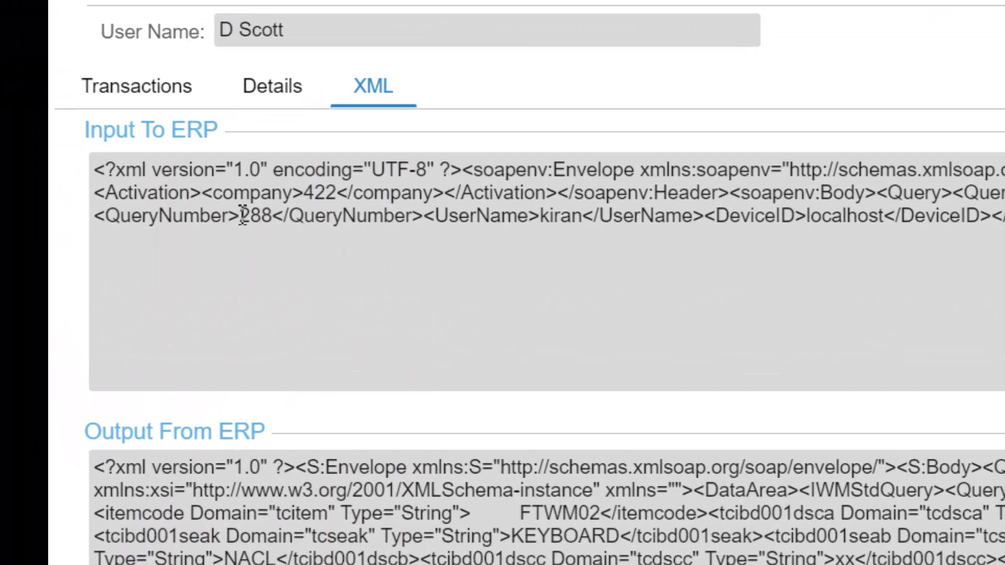
Step: Examine the query number in the input XML and the returned fields in the output XML
{"action": "left_click_drag", "start_coordinate": [240, 216], "coordinate": [275, 216]}
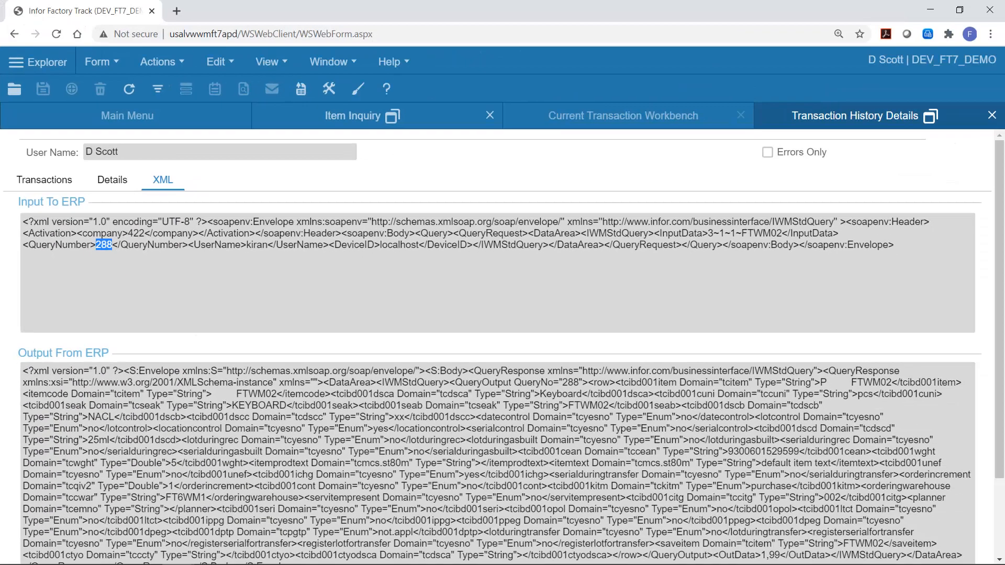
{"action": "scroll", "coordinate": [646, 490], "scroll_direction": "down", "scroll_amount": 2}
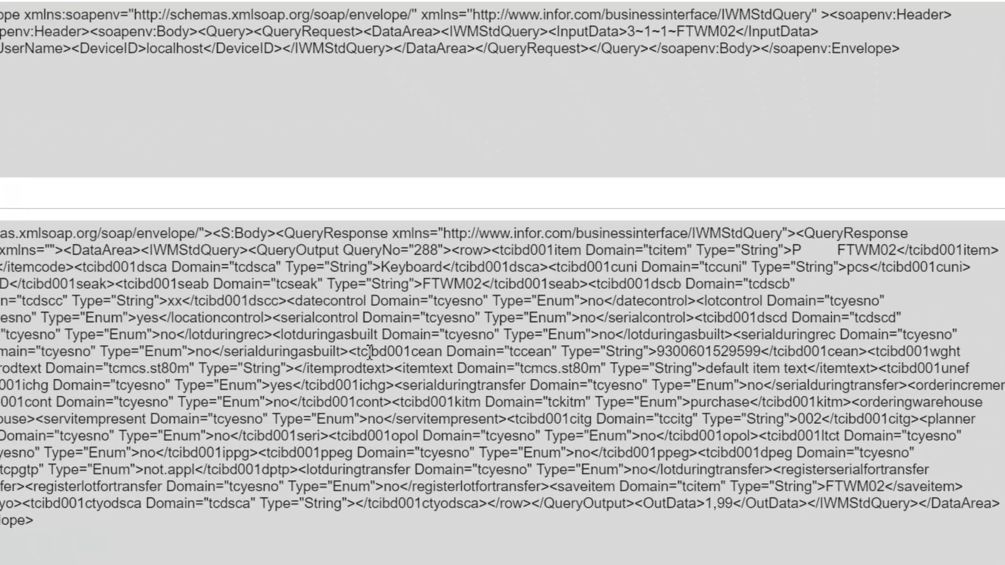
{"action": "left_click_drag", "start_coordinate": [525, 386], "coordinate": [828, 390]}
{"action": "left_click_drag", "start_coordinate": [775, 320], "coordinate": [858, 320]}
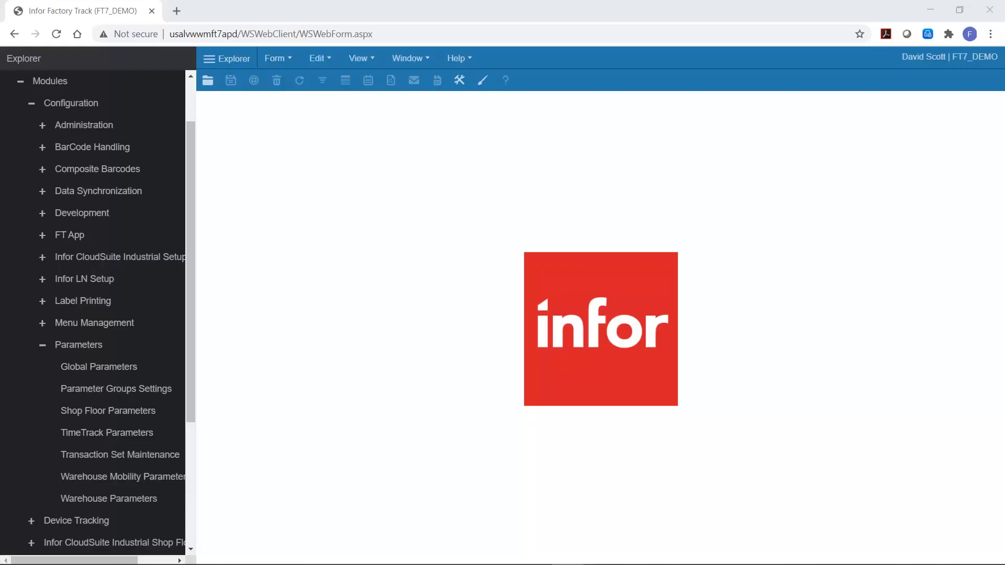
Step: Open Transaction Set Maintenance and look up the transaction name of Item Inquiry
{"action": "left_click", "coordinate": [118, 457]}
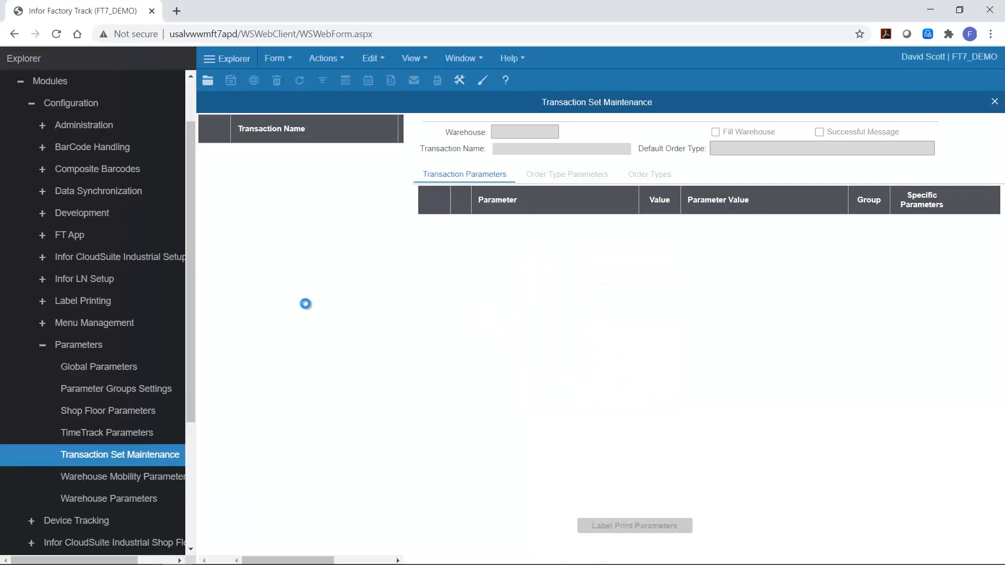
{"action": "scroll", "coordinate": [307, 328], "scroll_direction": "down", "scroll_amount": 5}
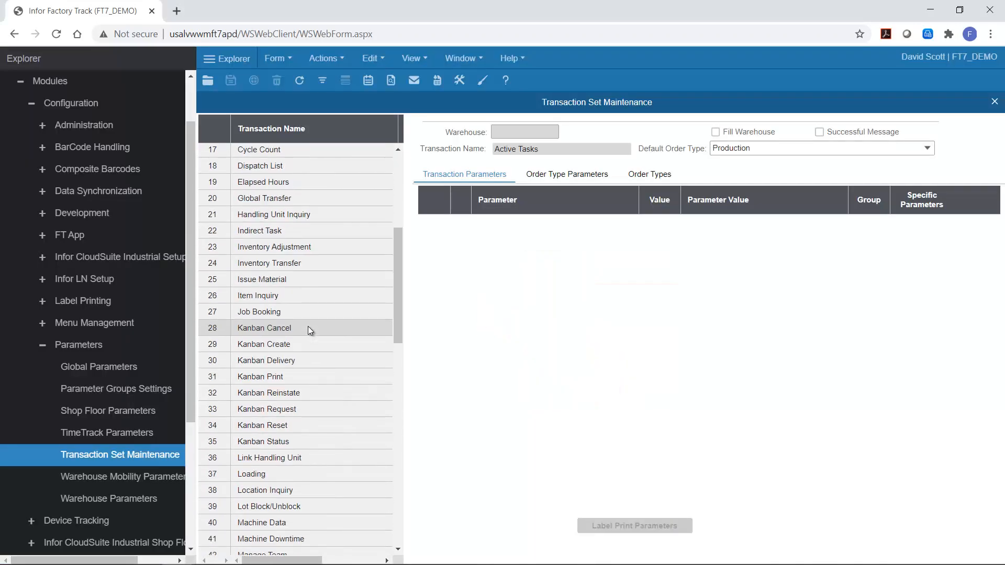
{"action": "left_click", "coordinate": [294, 297]}
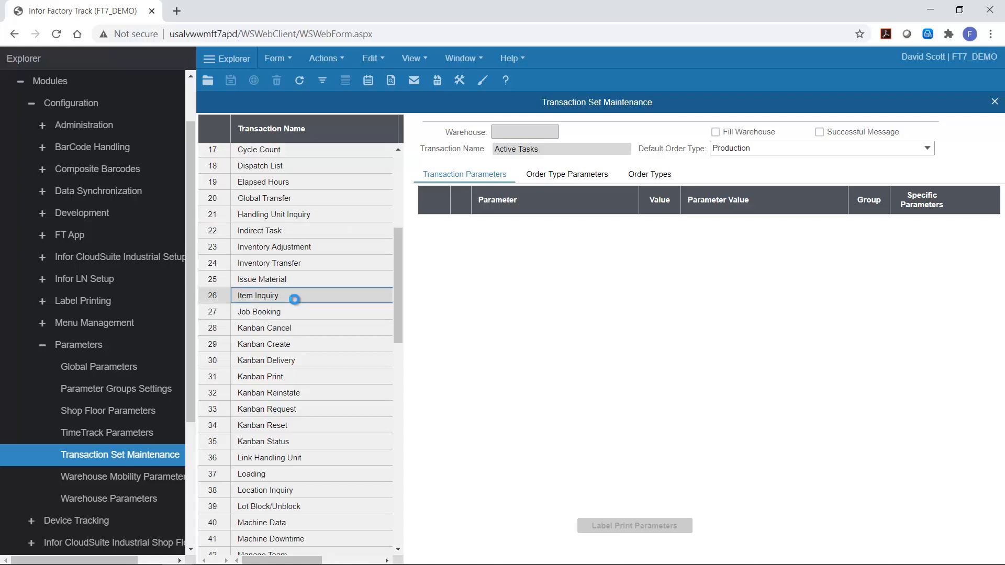
{"action": "left_click", "coordinate": [355, 561]}
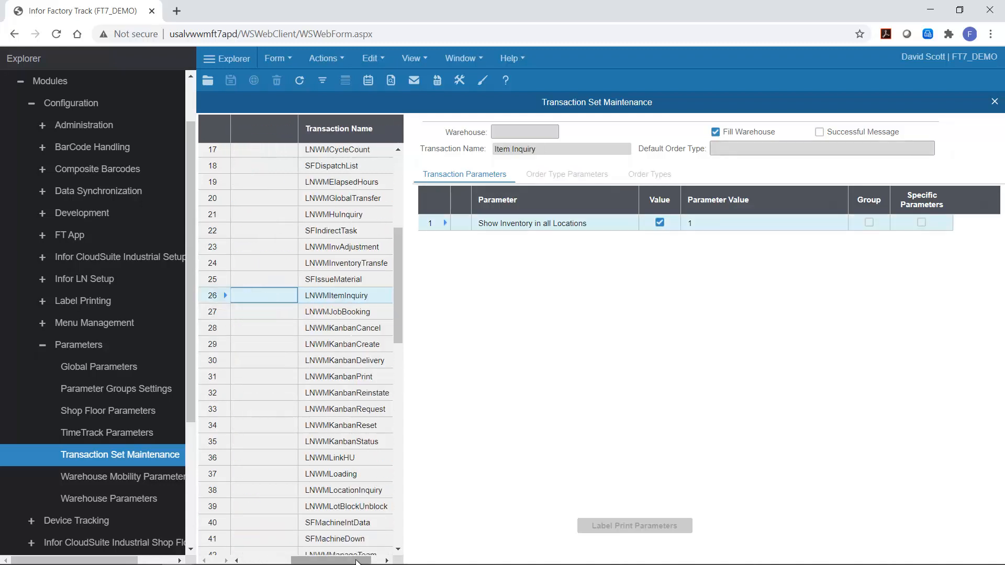
{"action": "left_click", "coordinate": [325, 296]}
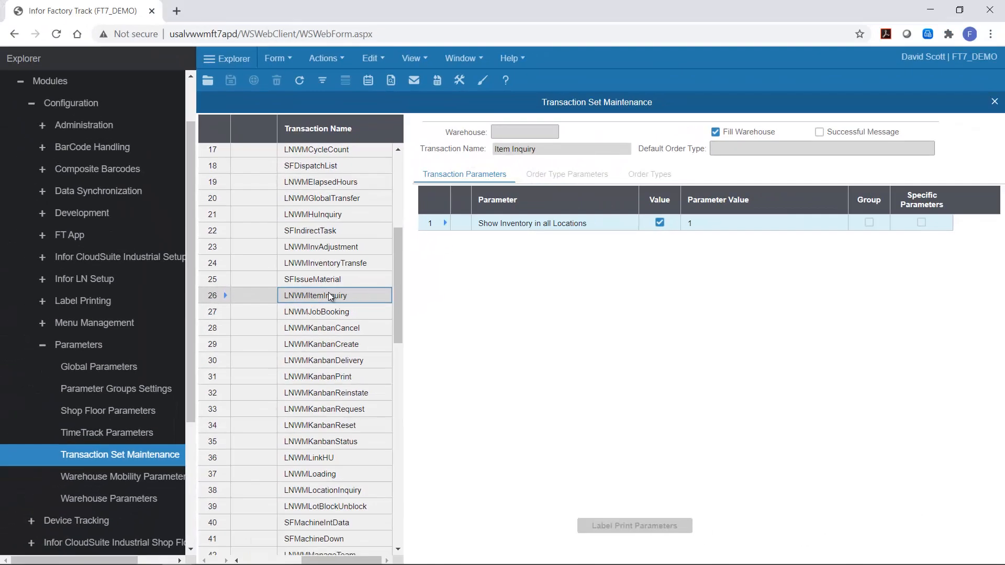
Step: Open Transactions Setup and filter for transaction LNWMItemInquiry to find its form name
{"action": "left_click", "coordinate": [42, 213]}
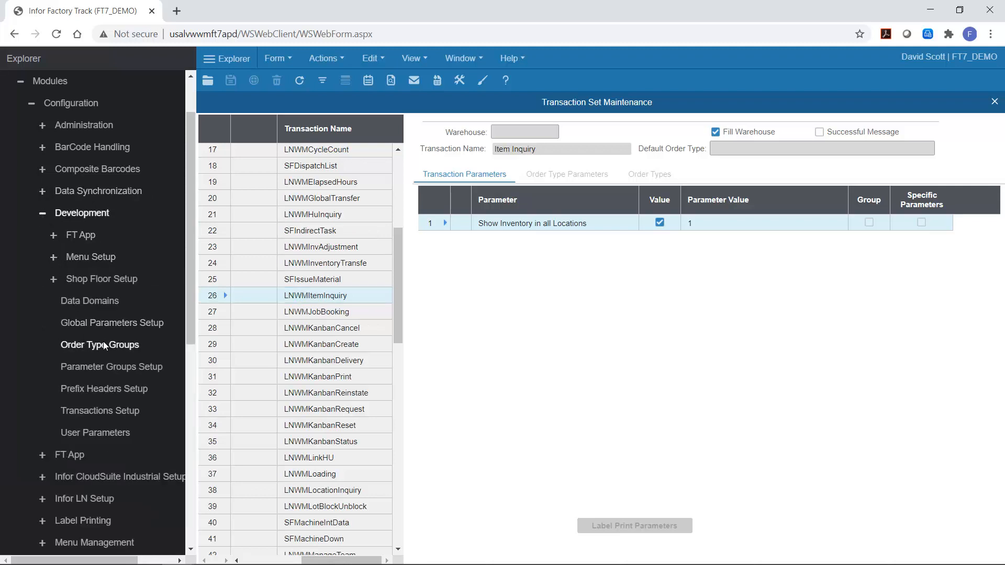
{"action": "left_click", "coordinate": [100, 411]}
{"action": "left_click", "coordinate": [516, 154]}
{"action": "type", "text": "LNWMItem"}
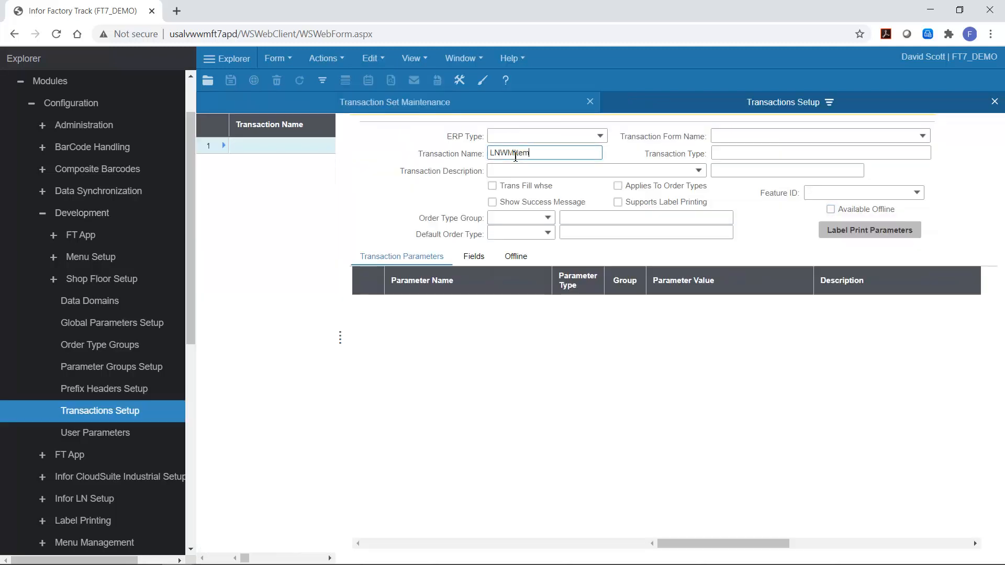
{"action": "type", "text": "Inquiry"}
{"action": "key", "text": "F4"}
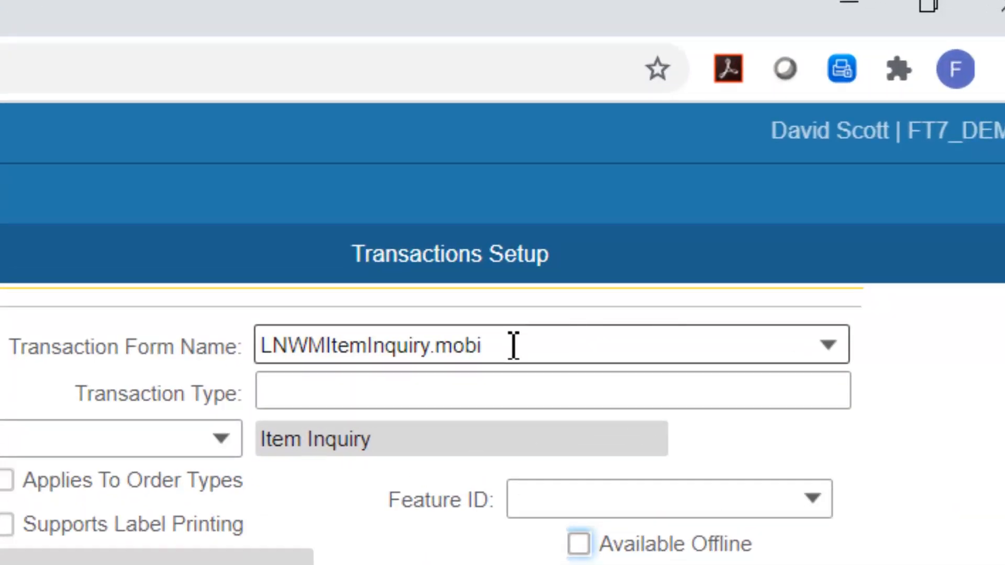
{"action": "left_click", "coordinate": [514, 345]}
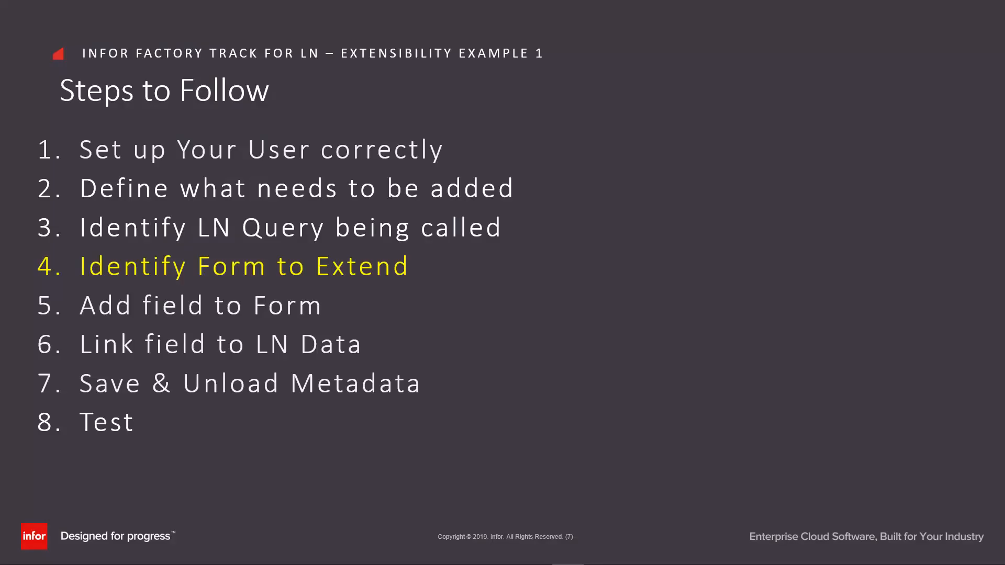
{"action": "key", "text": "Right"}
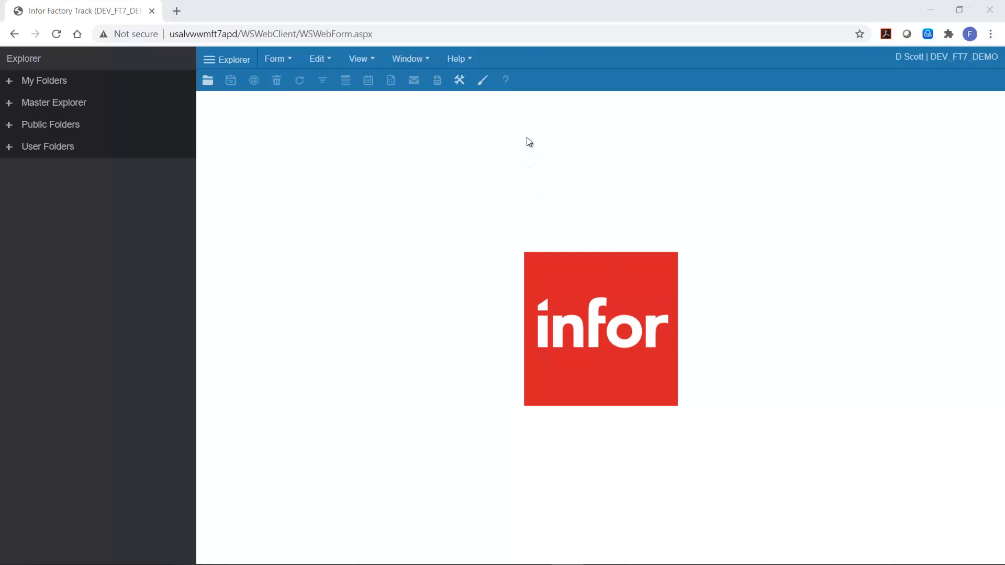
Step: Open the form designer and set the editing scope to Site Default
{"action": "left_click", "coordinate": [483, 81]}
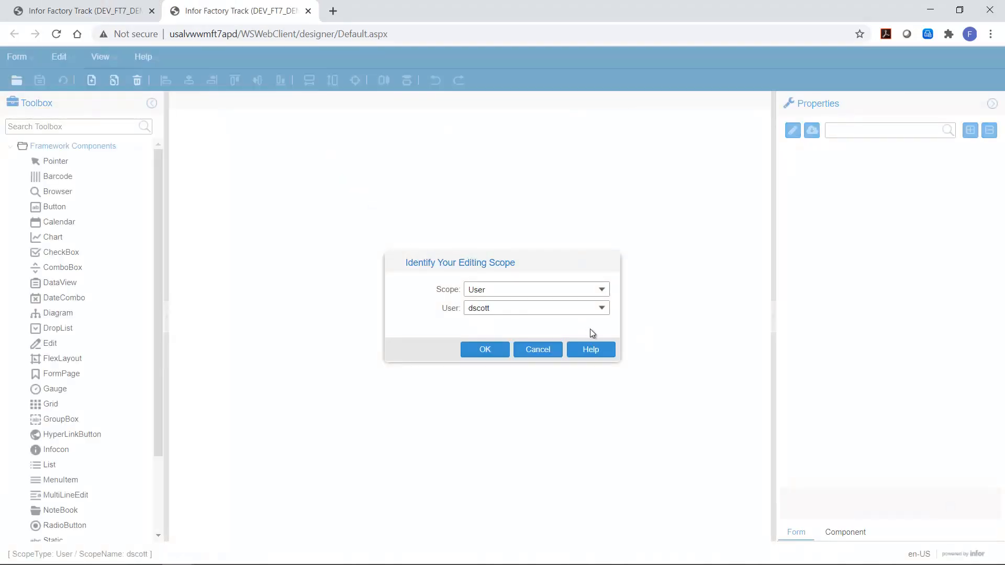
{"action": "left_click", "coordinate": [600, 290]}
{"action": "left_click", "coordinate": [520, 304]}
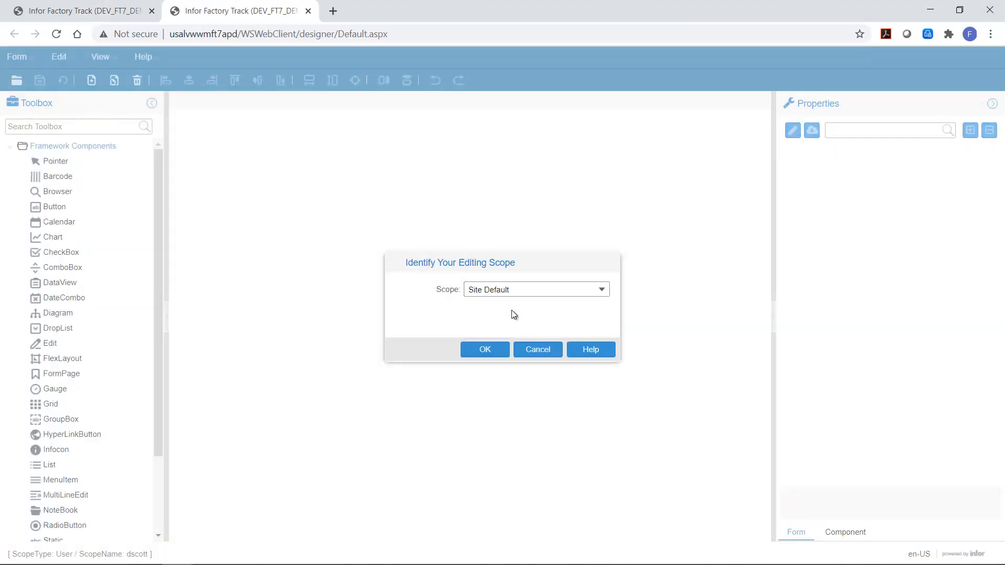
Step: Confirm the Site Default scope and open the LNWMItemInquiry.mobi form, filtering the form list by Item Inquiry
{"action": "left_click", "coordinate": [485, 349]}
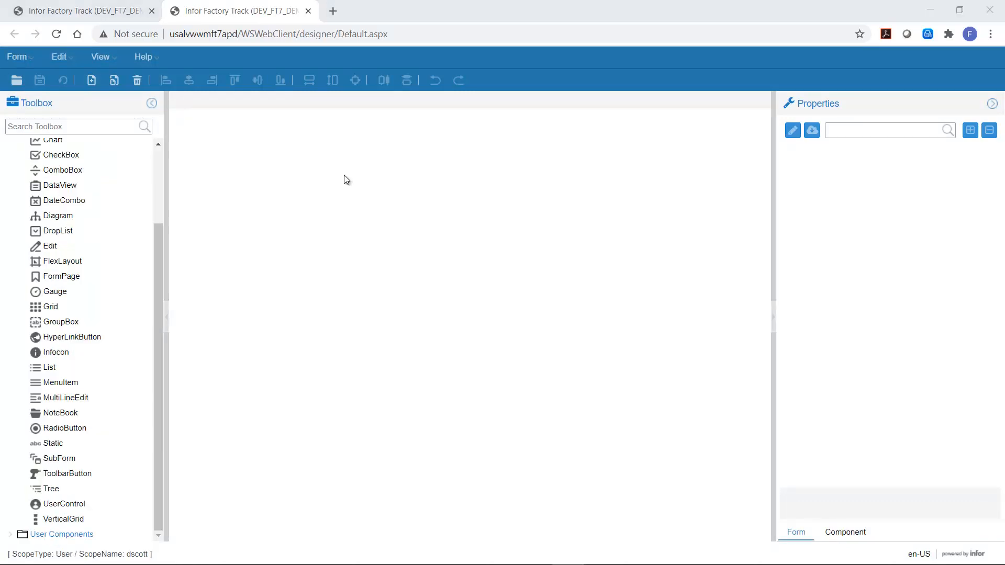
{"action": "left_click", "coordinate": [18, 58]}
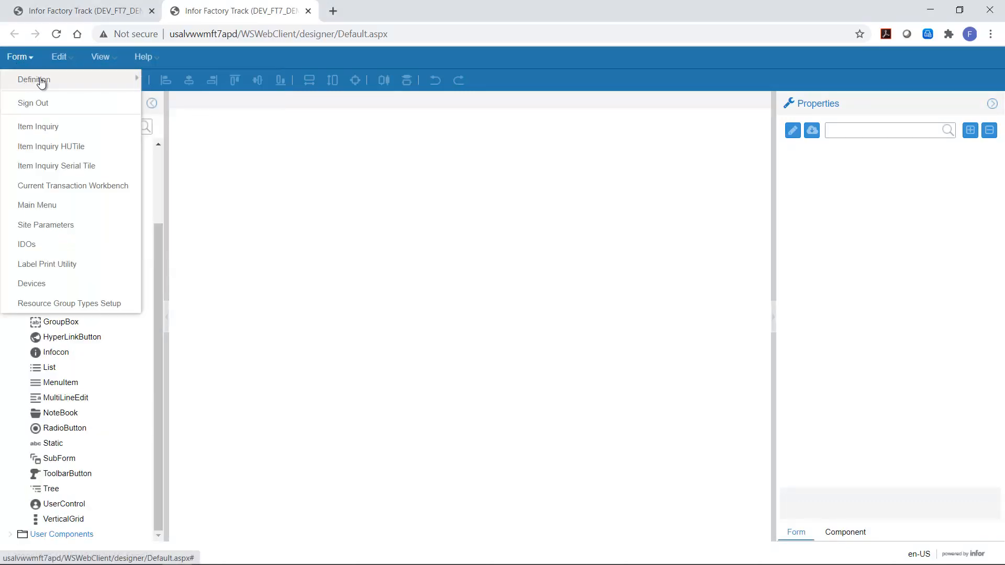
{"action": "left_click", "coordinate": [109, 80]}
{"action": "left_click", "coordinate": [164, 82]}
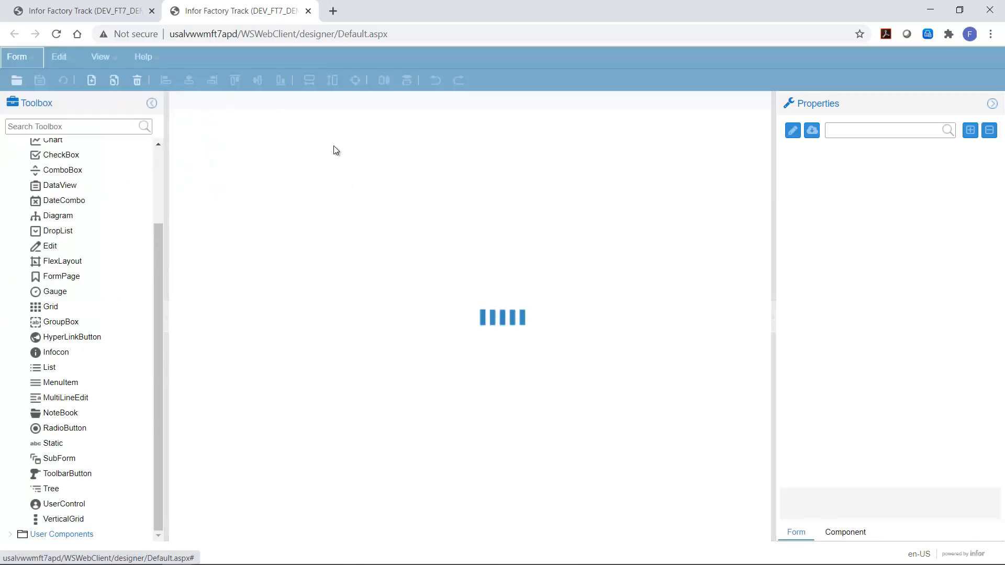
{"action": "type", "text": "Item"}
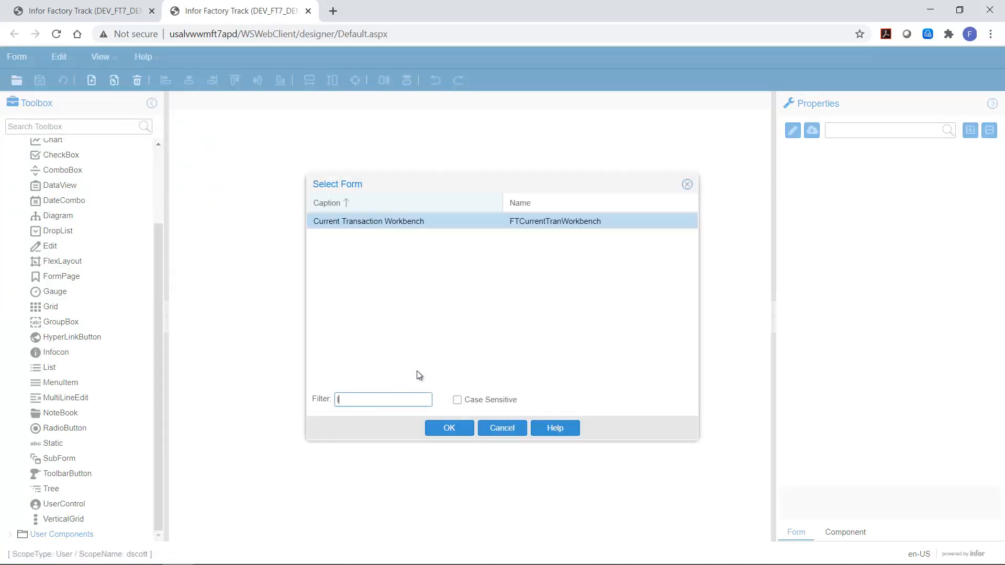
{"action": "key", "text": "BackSpace"}
{"action": "key", "text": "BackSpace"}
{"action": "type", "text": "em Inquiry"}
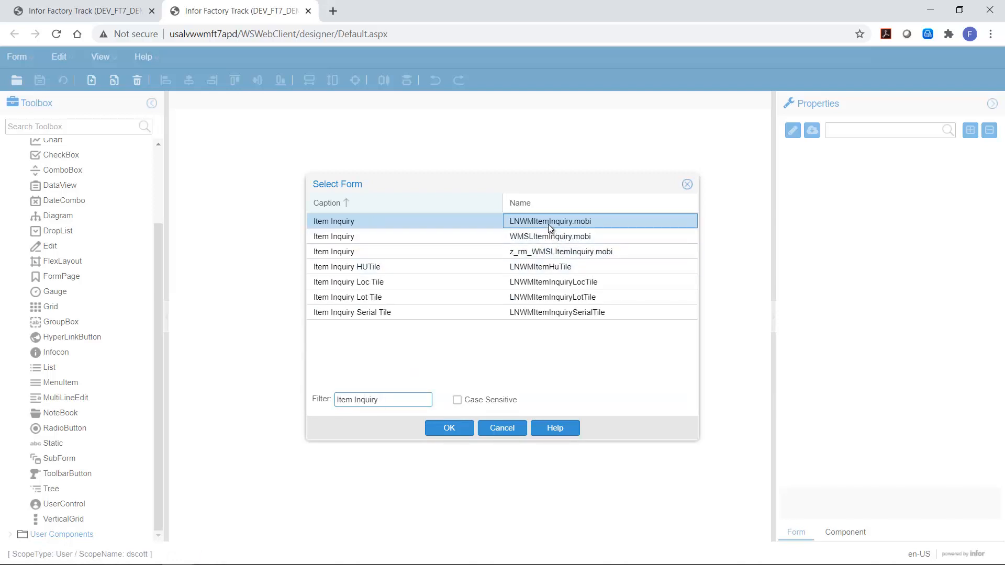
{"action": "left_click", "coordinate": [453, 430]}
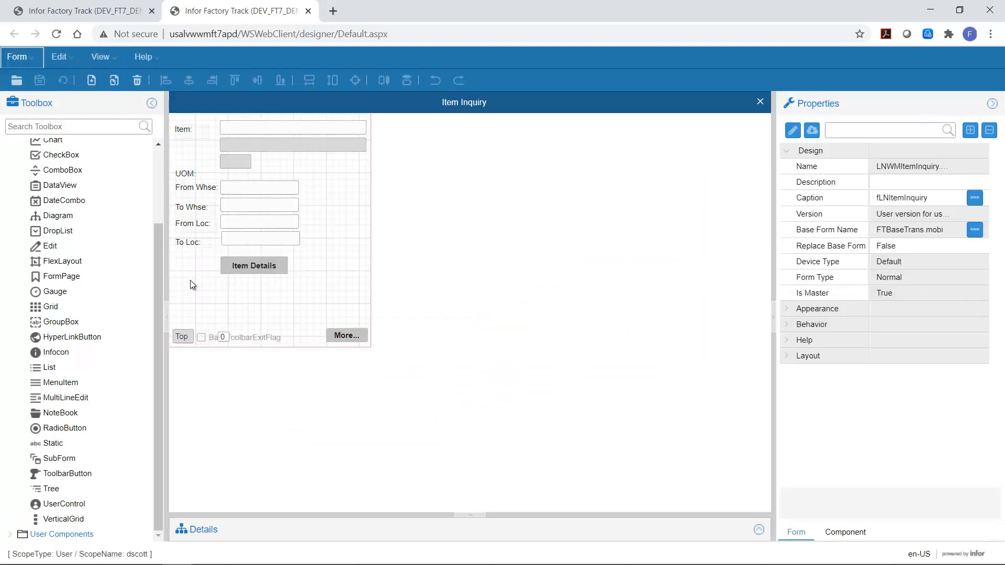
Step: Shift the warehouse and location fields down and move the UOM row up to free a row on the form
{"action": "left_click_drag", "start_coordinate": [181, 279], "coordinate": [264, 201]}
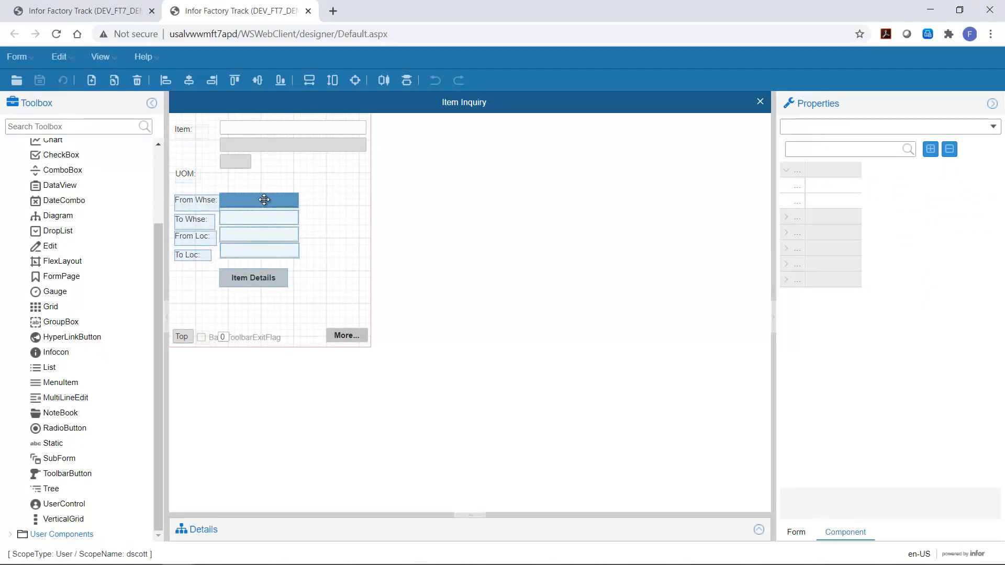
{"action": "left_click", "coordinate": [183, 176]}
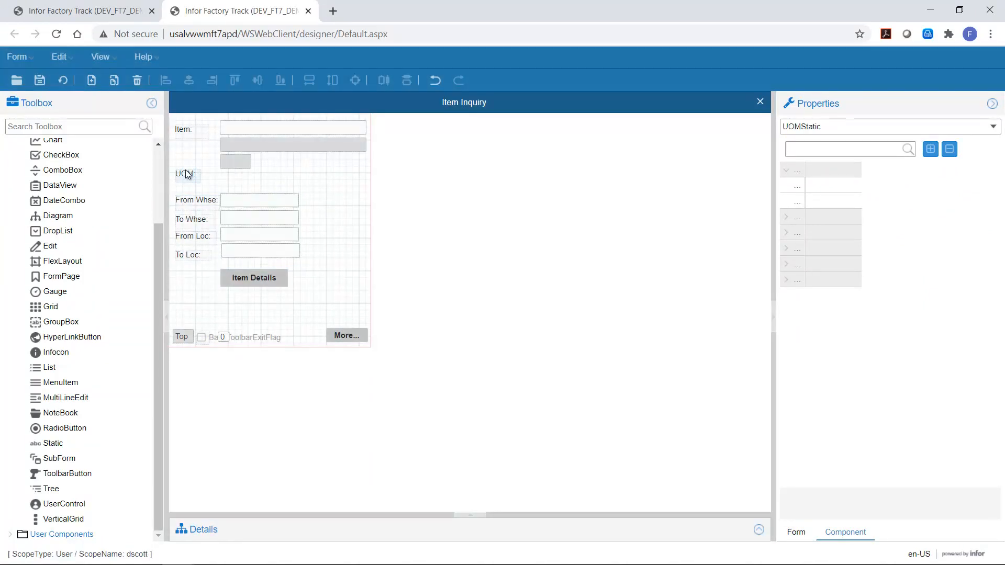
{"action": "left_click_drag", "start_coordinate": [185, 172], "coordinate": [184, 159]}
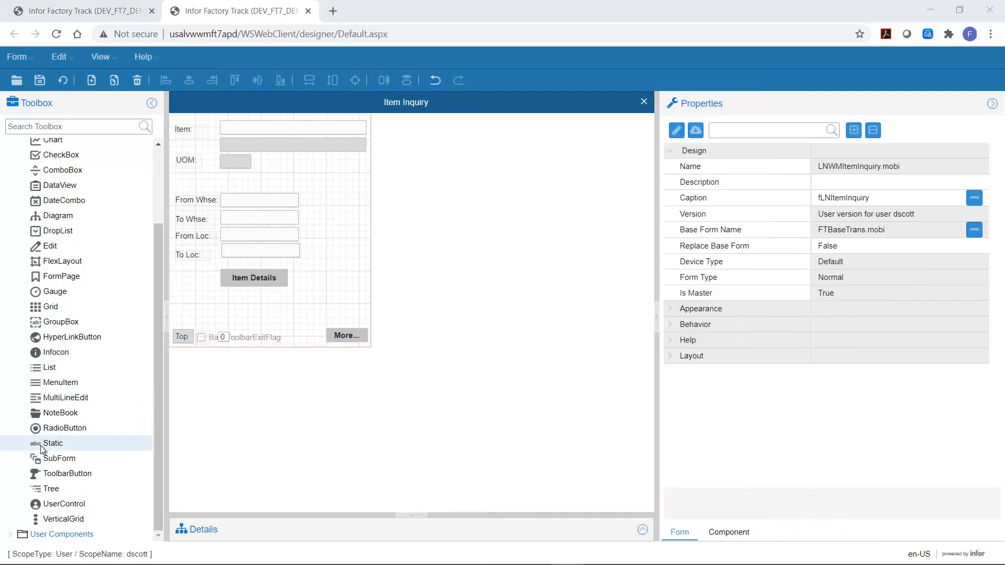
Step: Add a Static component in the empty row below UOM
{"action": "left_click", "coordinate": [47, 443]}
{"action": "left_click", "coordinate": [178, 179]}
{"action": "left_click_drag", "start_coordinate": [178, 180], "coordinate": [218, 191]}
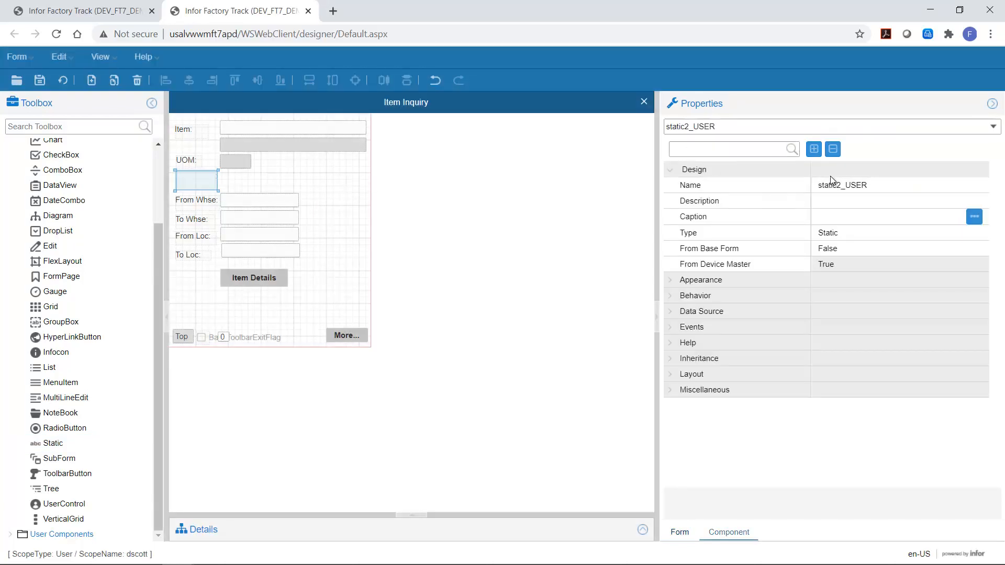
Step: Name the new static EanStatic and set its caption to EAN
{"action": "left_click", "coordinate": [872, 184]}
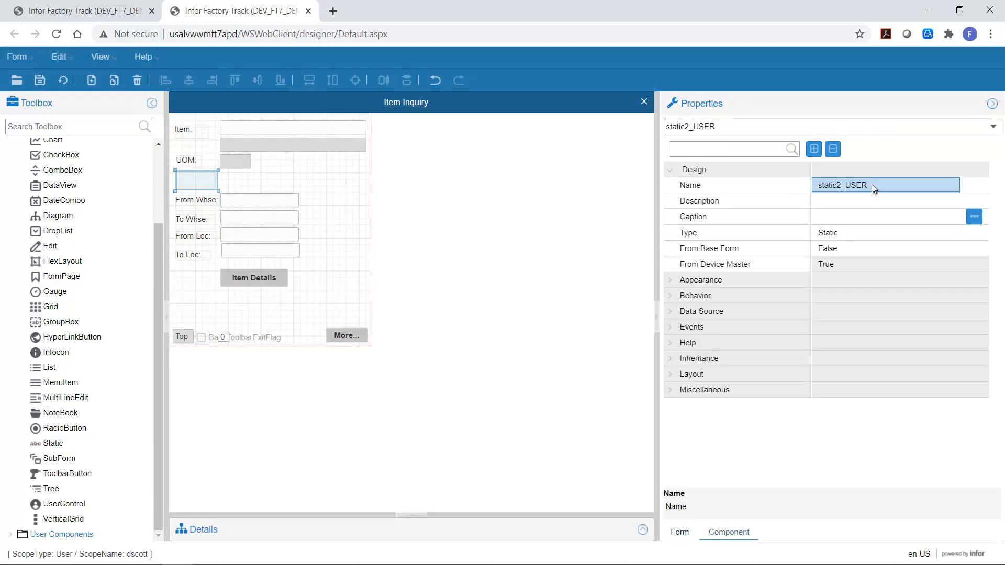
{"action": "double_click", "coordinate": [827, 187]}
{"action": "type", "text": "E"}
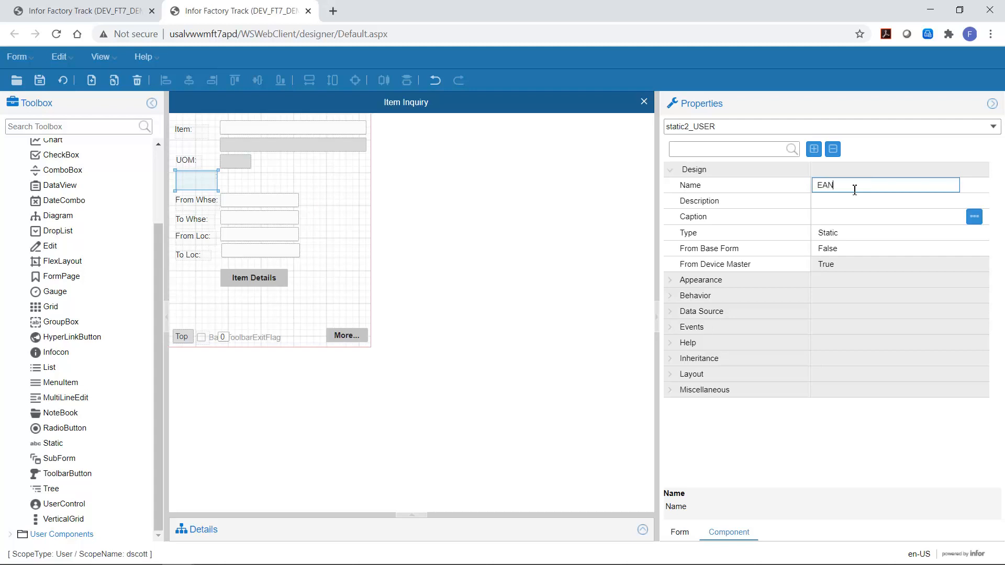
{"action": "type", "text": "anStatic"}
{"action": "key", "text": "Return"}
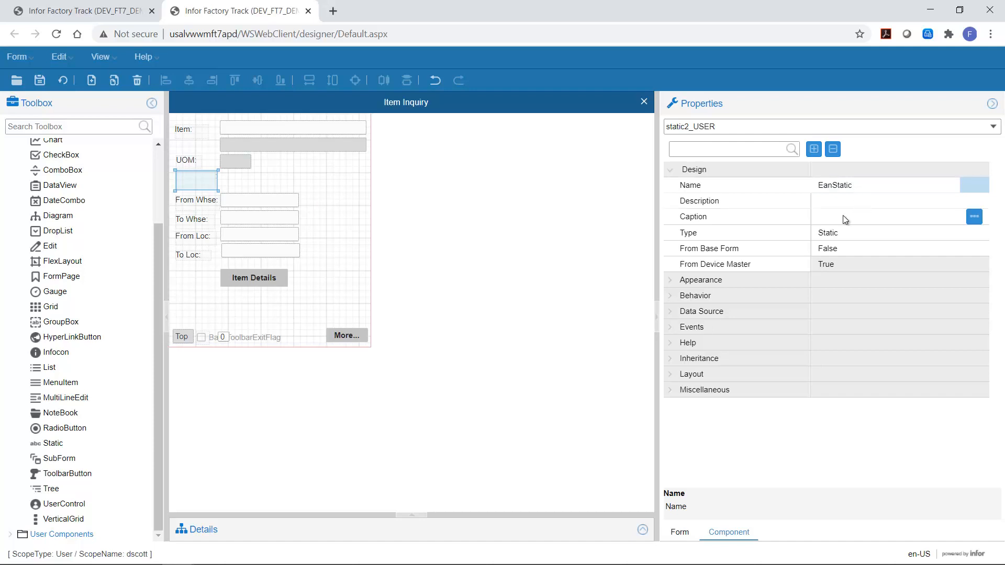
{"action": "left_click", "coordinate": [821, 219]}
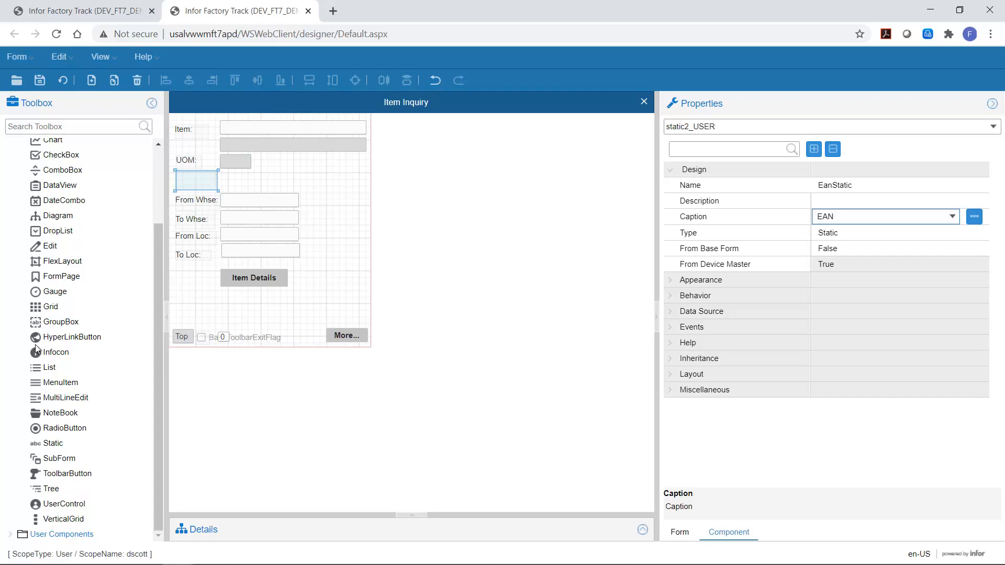
Step: Set the label's theme class to WMStatic under Appearance
{"action": "left_click", "coordinate": [674, 281]}
{"action": "left_click", "coordinate": [830, 297]}
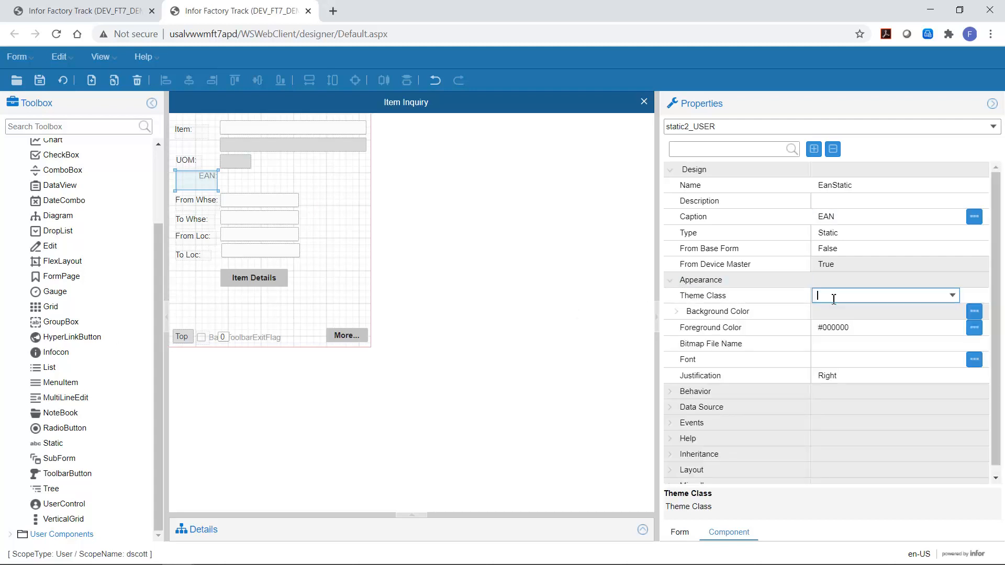
{"action": "type", "text": "WMStatic"}
{"action": "key", "text": "Return"}
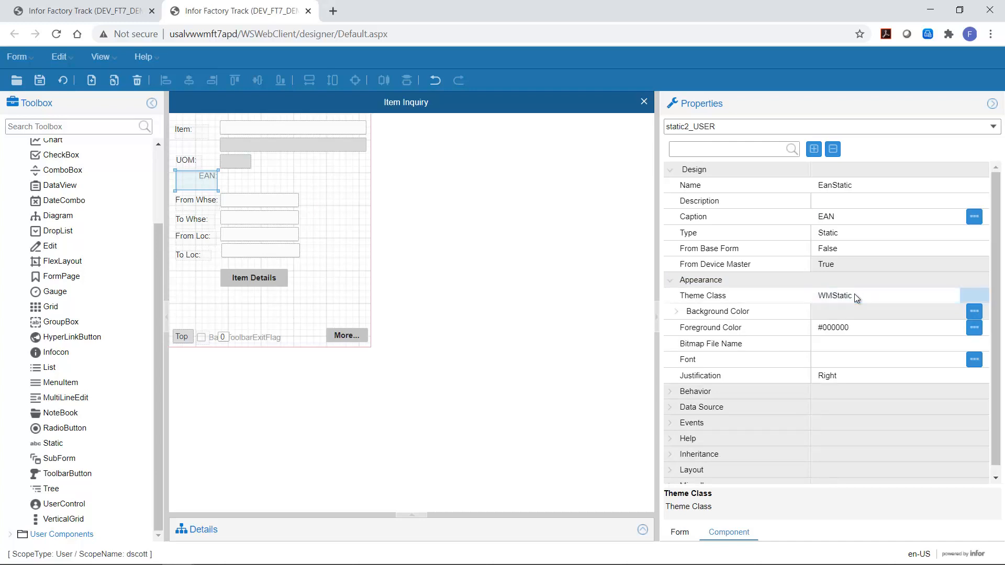
Step: Set the label's justification to Left and save the form
{"action": "left_click", "coordinate": [900, 375]}
{"action": "left_click", "coordinate": [951, 375]}
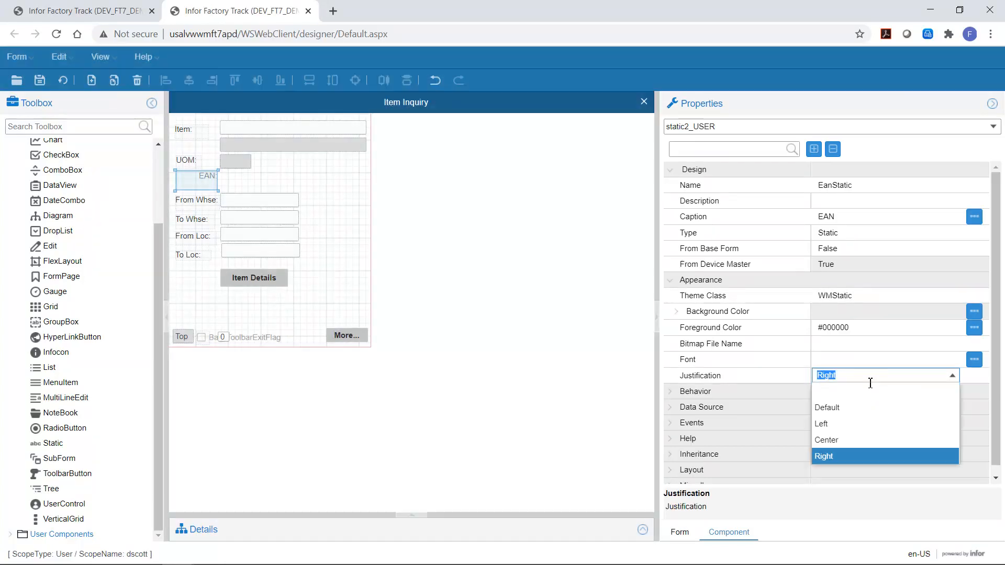
{"action": "left_click", "coordinate": [822, 425]}
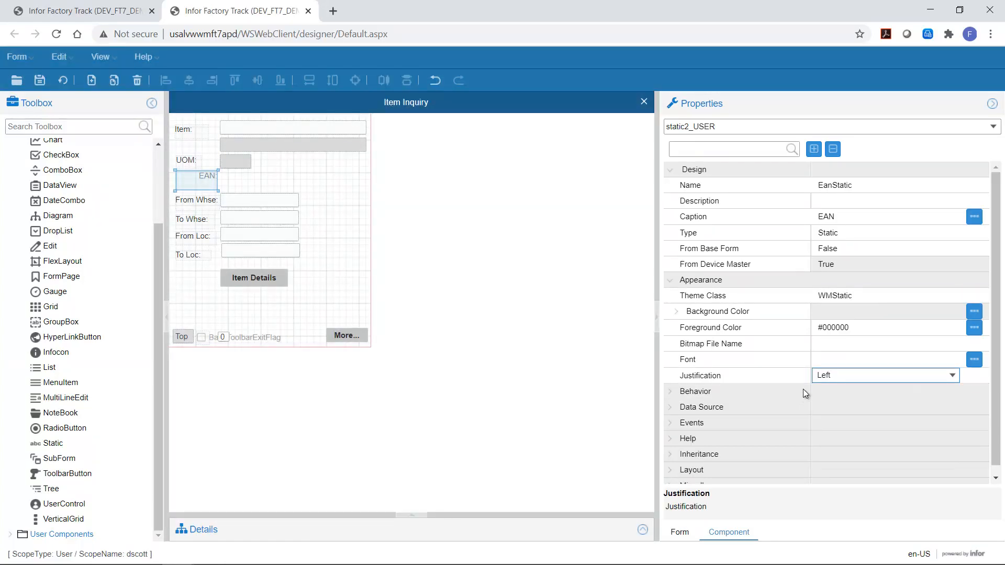
{"action": "left_click", "coordinate": [842, 394]}
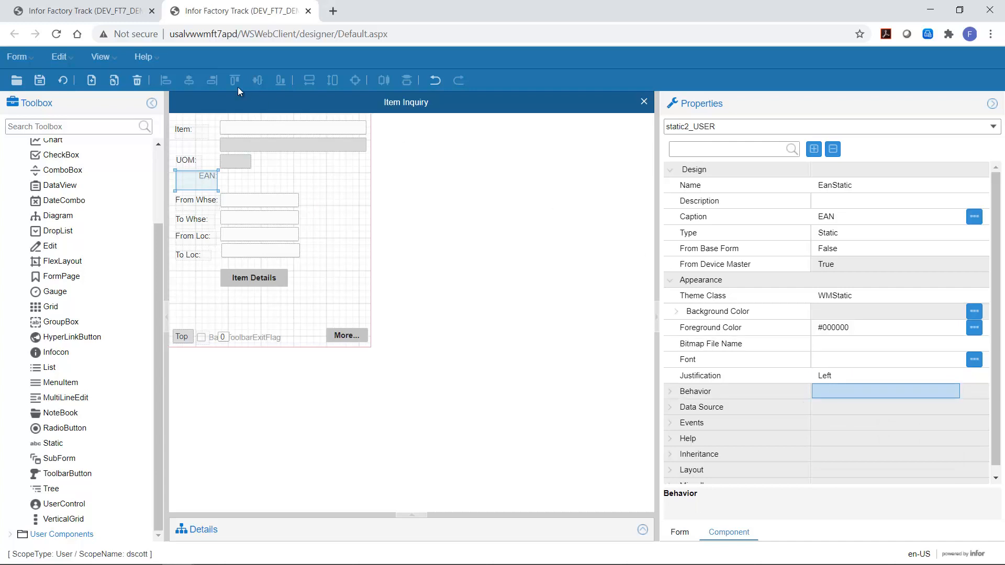
{"action": "left_click", "coordinate": [847, 366]}
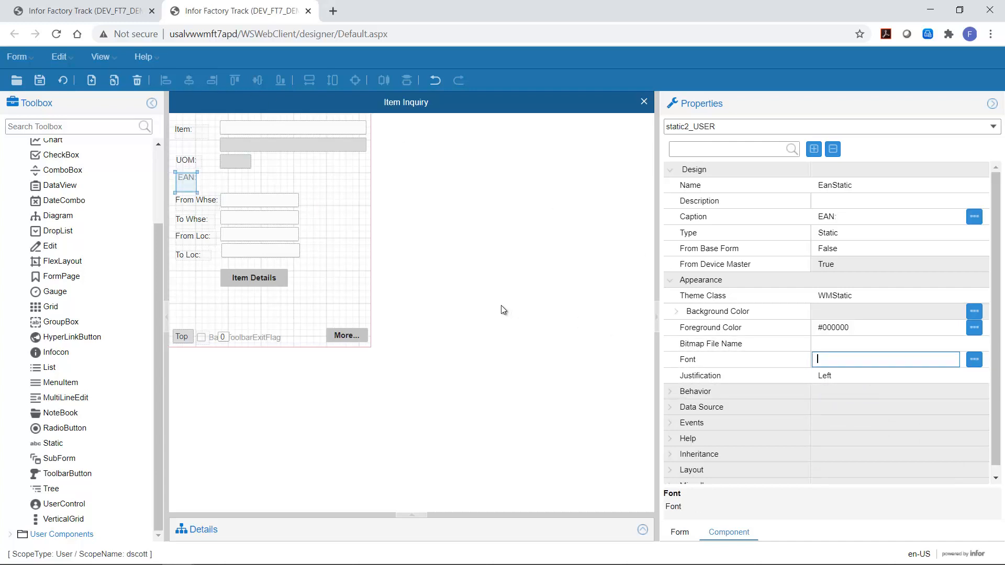
{"action": "key", "text": "ctrl+s"}
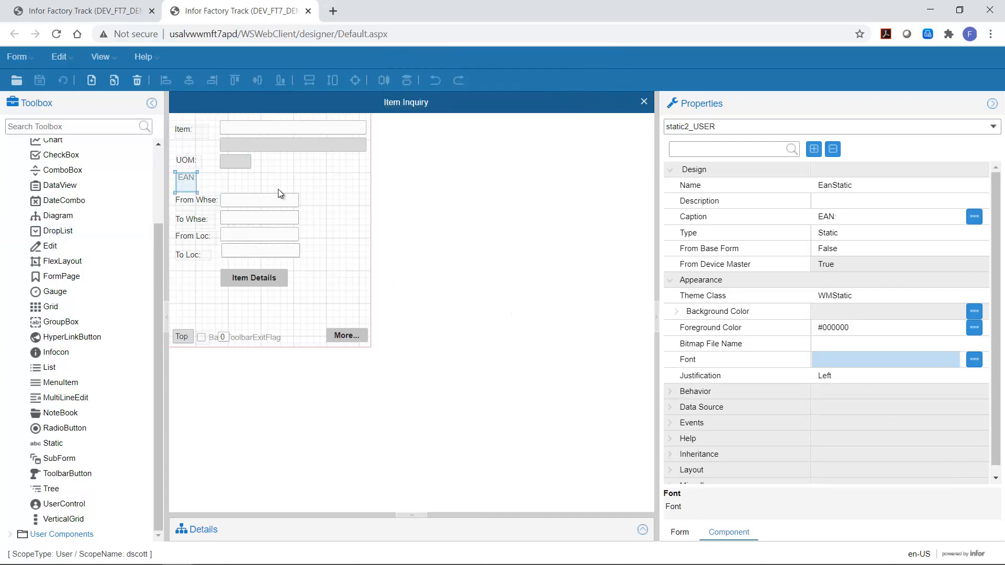
Step: Select the Item edit field and inspect its data source, validation and inheritance properties
{"action": "left_click", "coordinate": [277, 189]}
{"action": "left_click", "coordinate": [293, 128]}
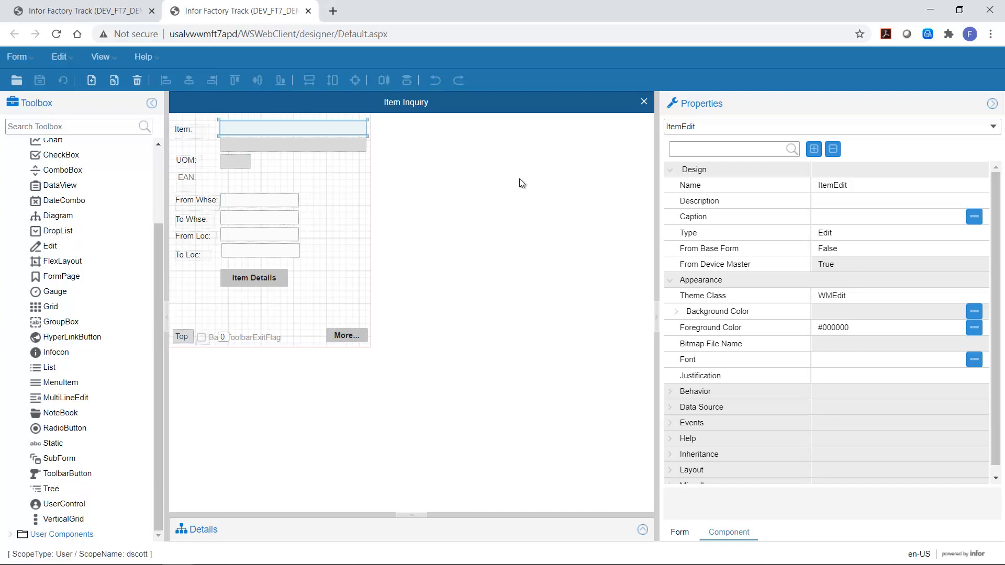
{"action": "left_click", "coordinate": [743, 406]}
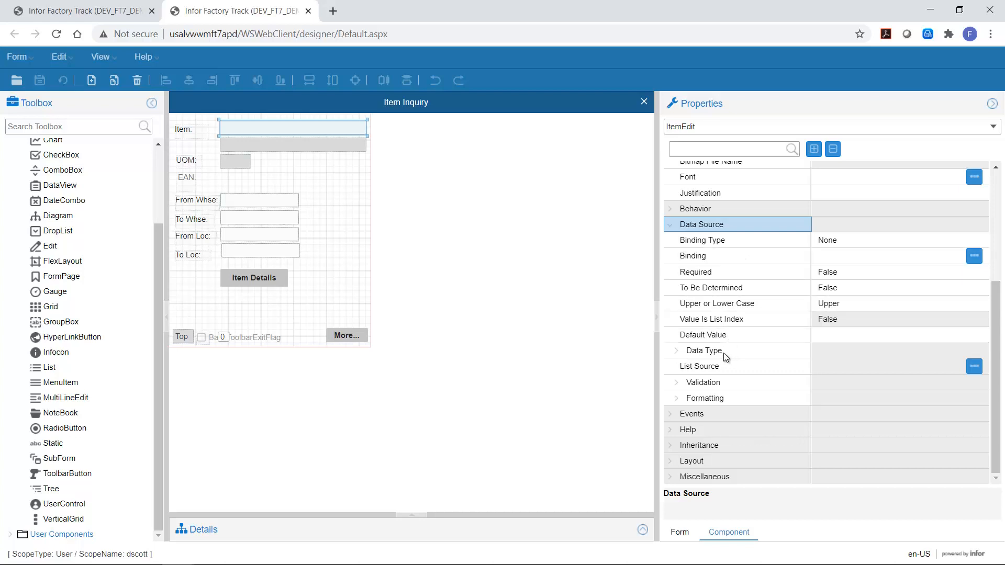
{"action": "left_click", "coordinate": [713, 384]}
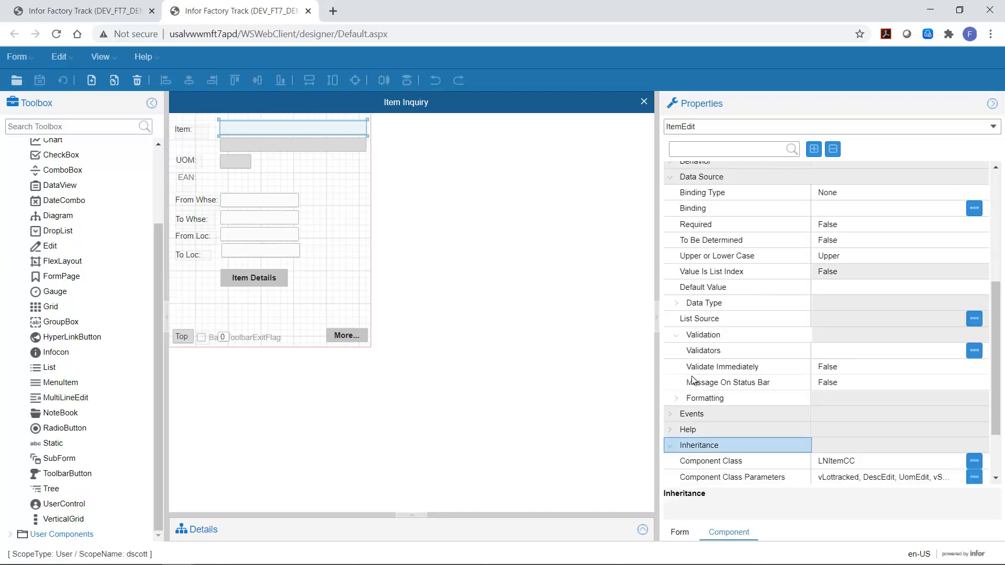
{"action": "left_click", "coordinate": [673, 445]}
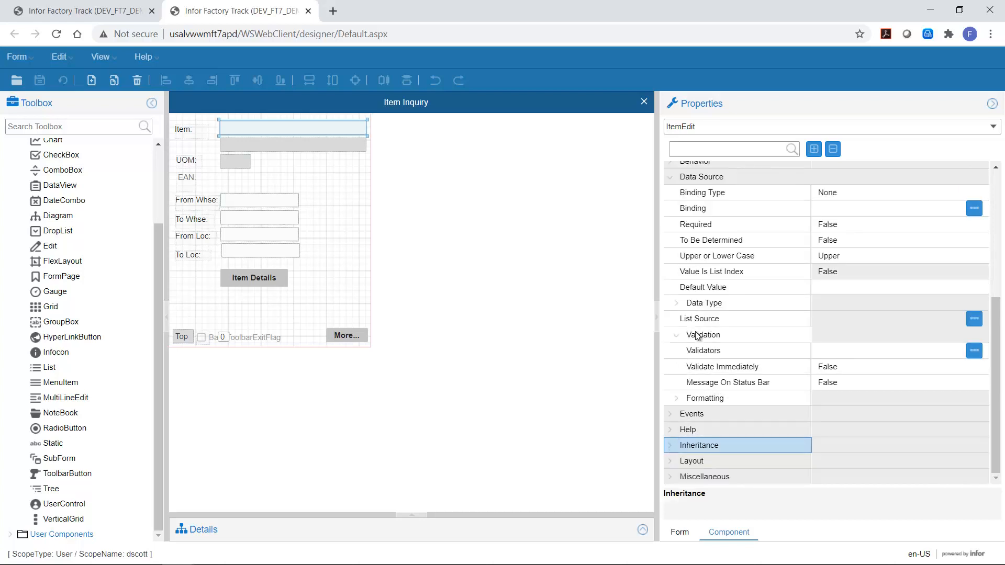
{"action": "left_click", "coordinate": [670, 446]}
{"action": "scroll", "coordinate": [731, 395], "scroll_direction": "down", "scroll_amount": 2}
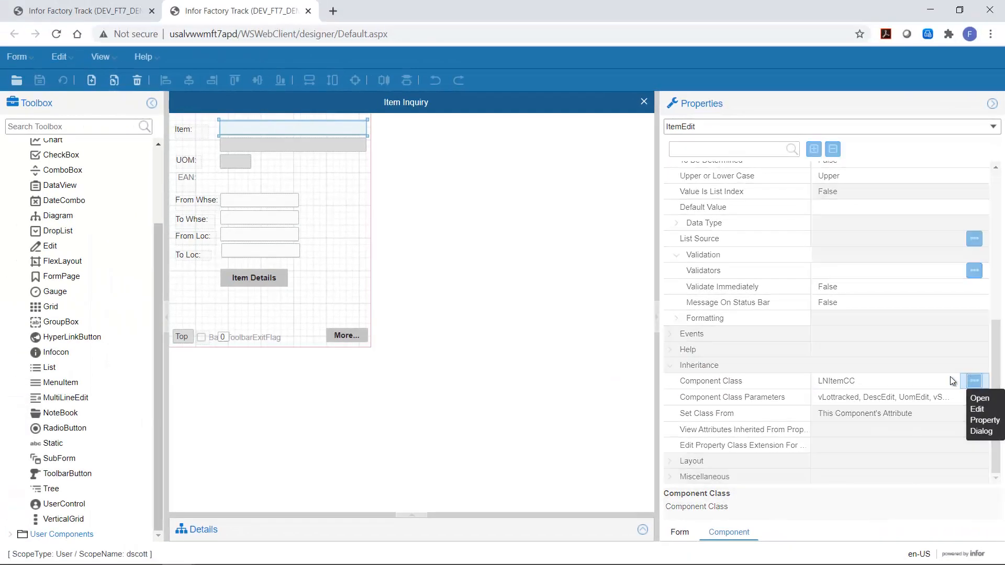
Step: Open the LNItemCC component class and examine its data source validators
{"action": "left_click", "coordinate": [971, 375]}
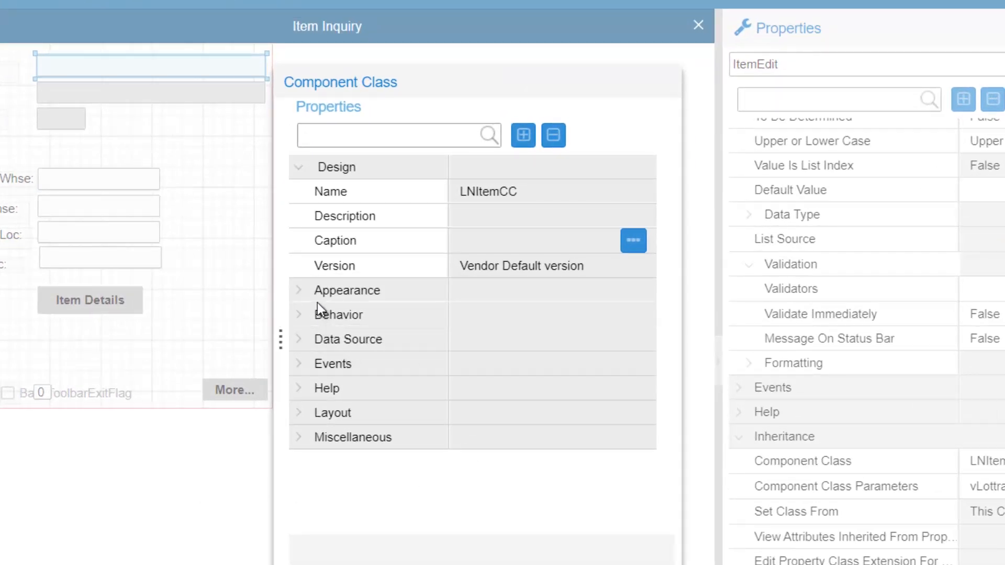
{"action": "left_click", "coordinate": [304, 341]}
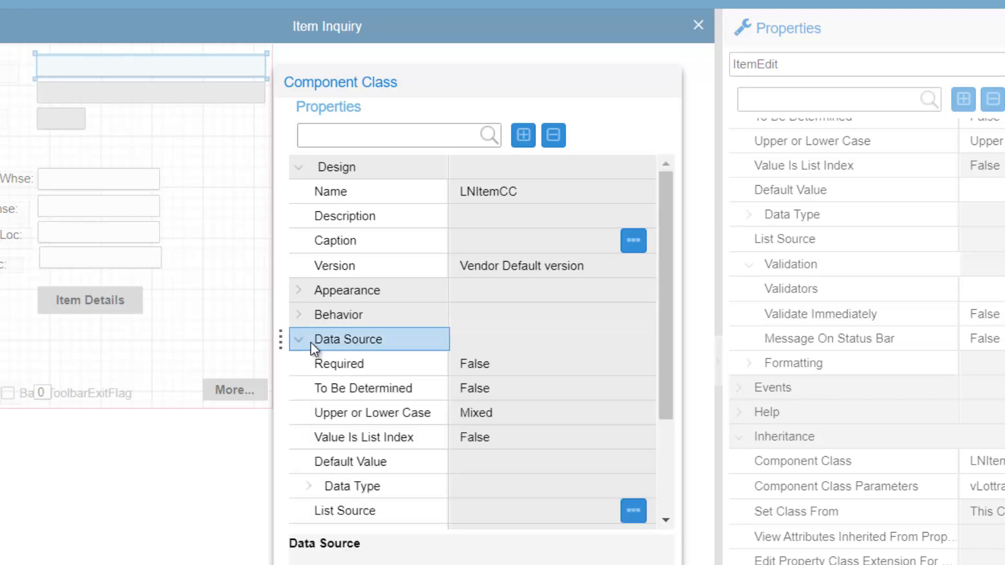
{"action": "scroll", "coordinate": [321, 487], "scroll_direction": "down", "scroll_amount": 3}
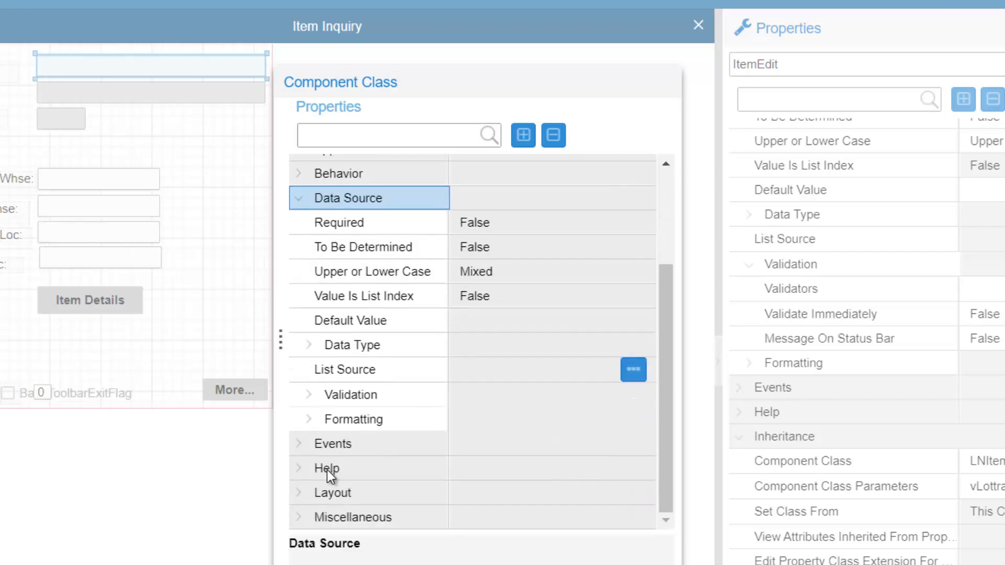
{"action": "left_click", "coordinate": [311, 397]}
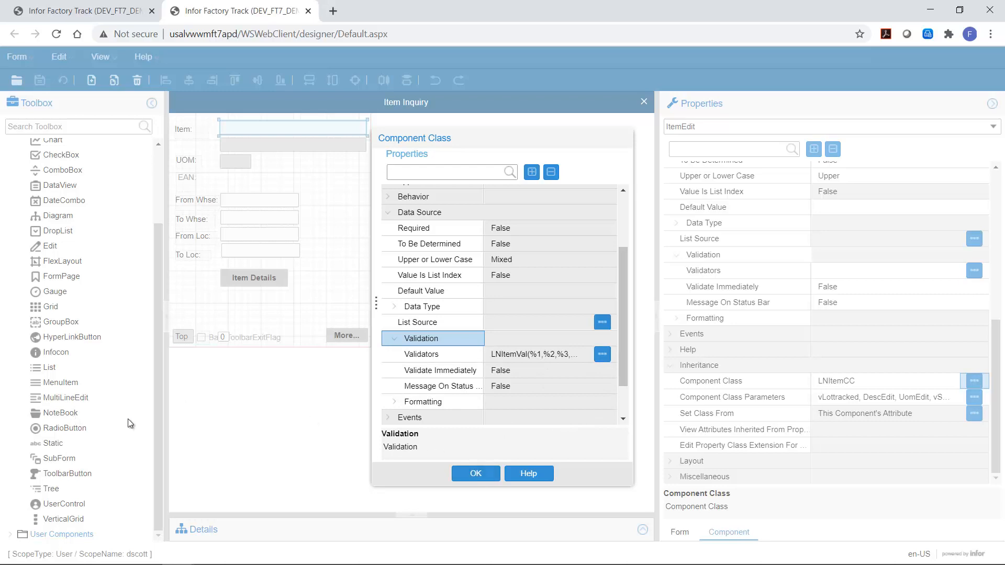
{"action": "left_click", "coordinate": [467, 477]}
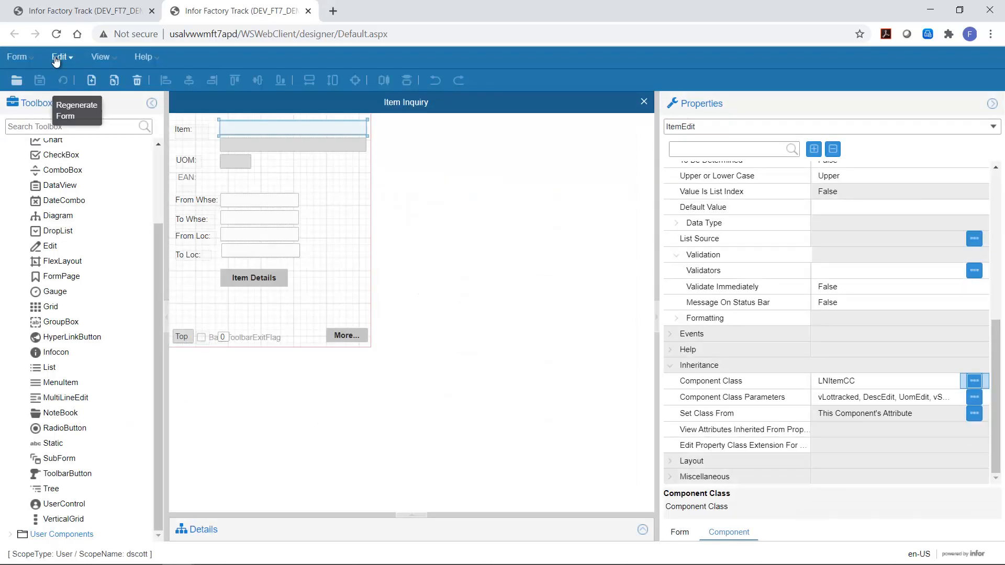
Step: Open the global Validators list and search for LNItemVal
{"action": "left_click", "coordinate": [59, 56]}
{"action": "left_click", "coordinate": [96, 366]}
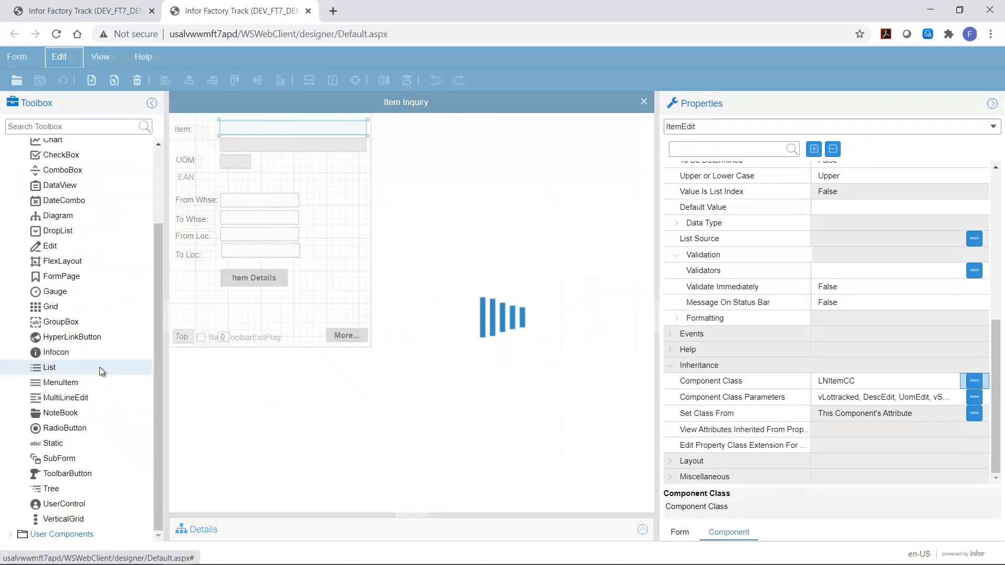
{"action": "left_click", "coordinate": [309, 170]}
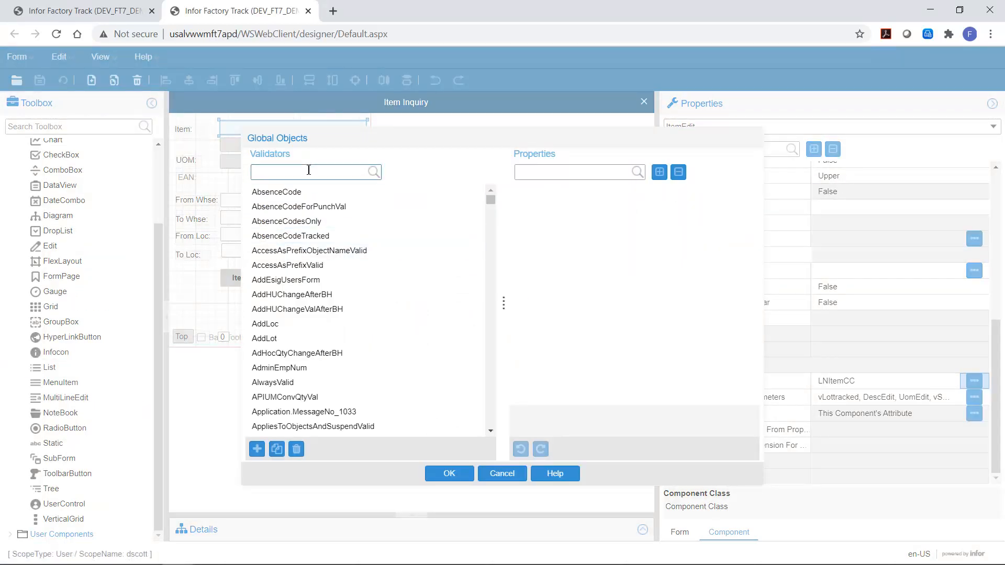
{"action": "type", "text": "LNItem"}
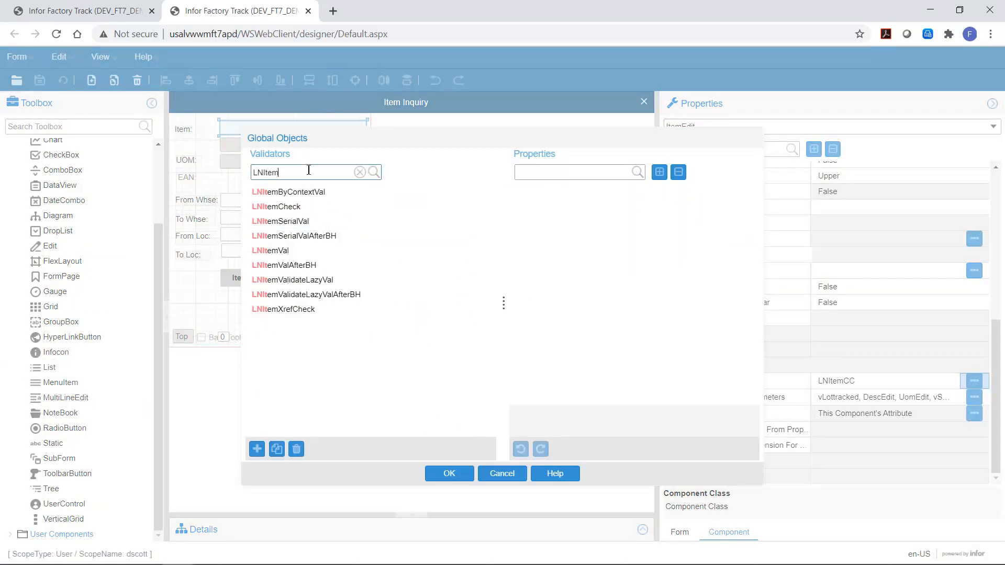
{"action": "type", "text": "Val"}
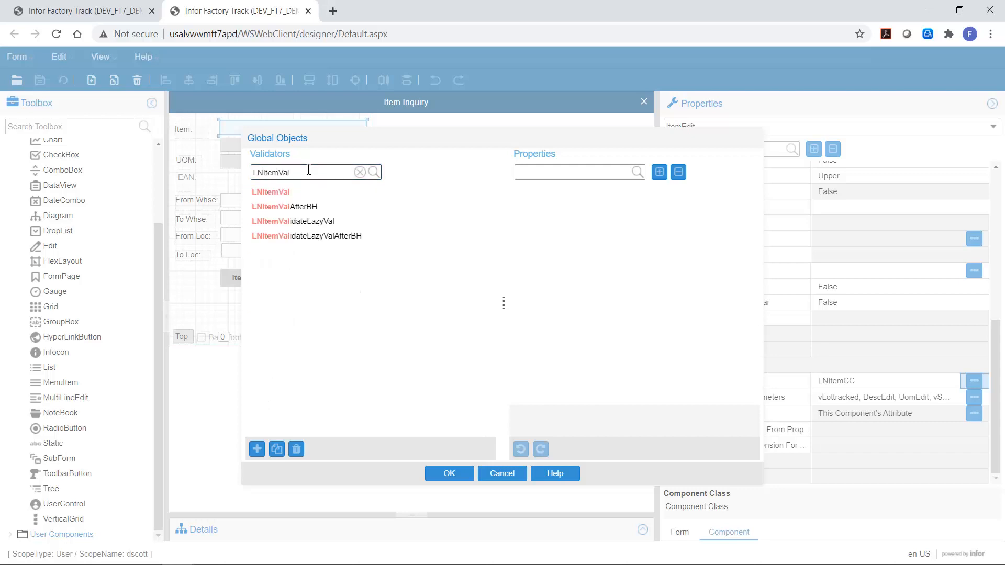
Step: In the LNItemVal validator's parameters, add a set variable vEAN that takes the value tcibd001cean
{"action": "left_click", "coordinate": [281, 191]}
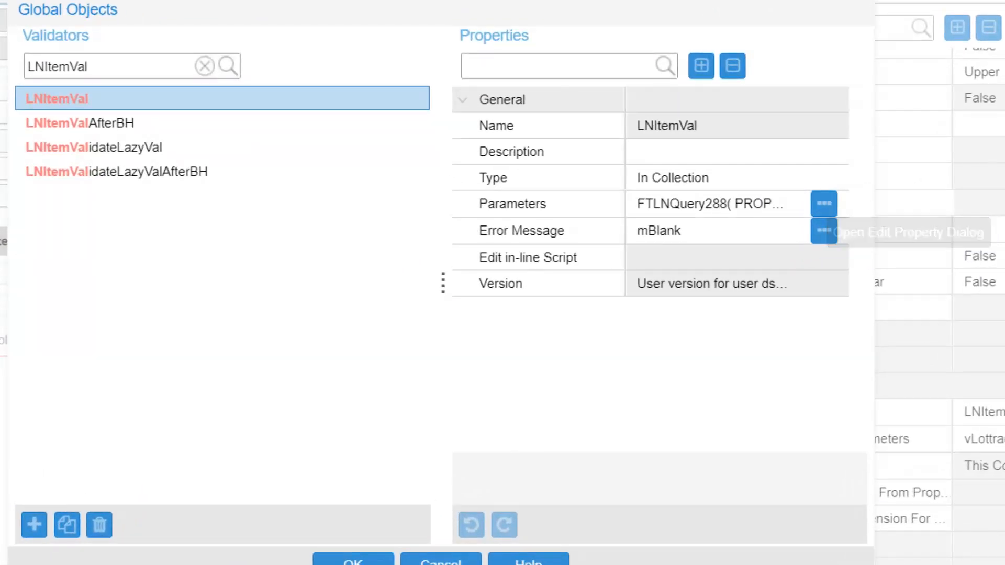
{"action": "left_click", "coordinate": [823, 204]}
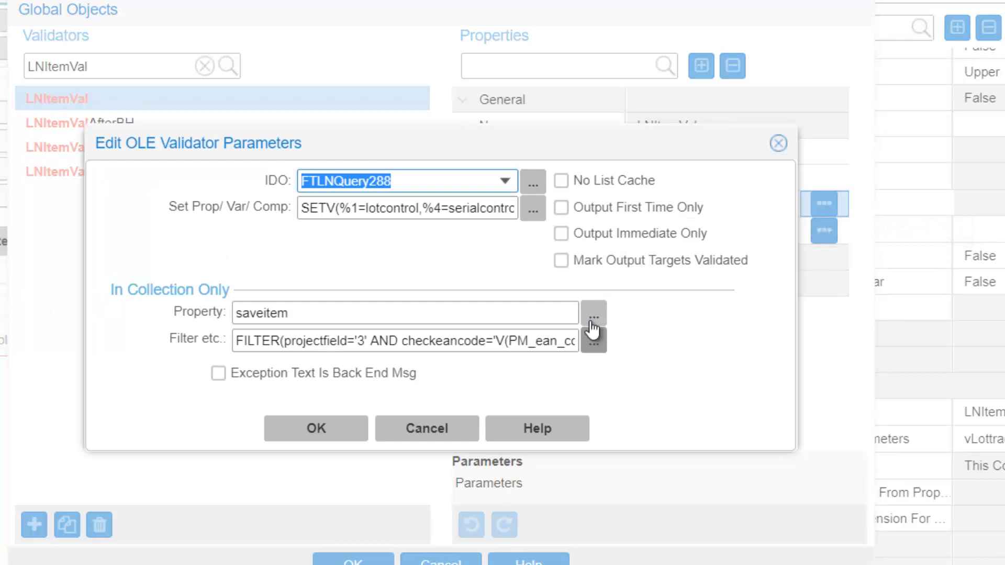
{"action": "left_click", "coordinate": [537, 212]}
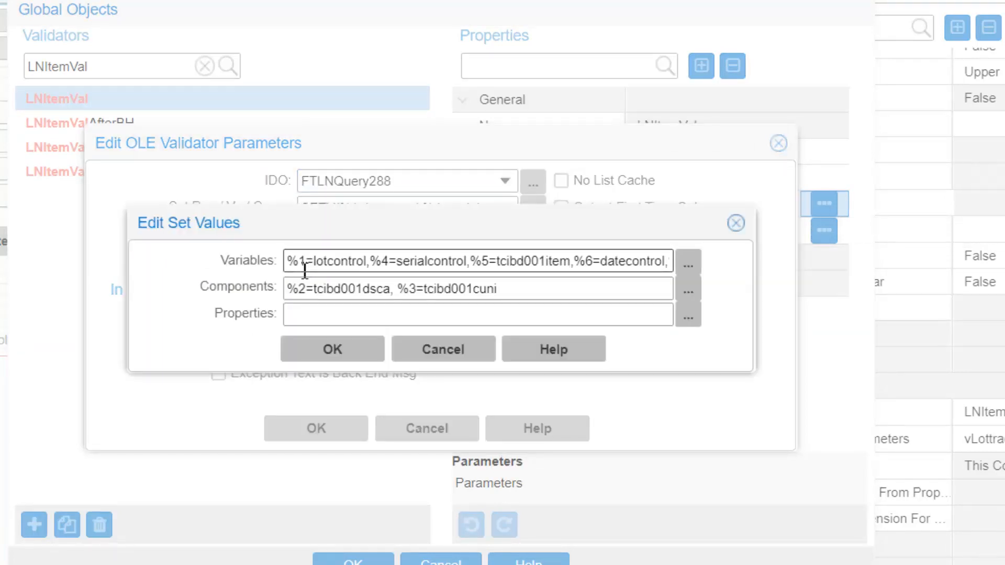
{"action": "left_click", "coordinate": [689, 265]}
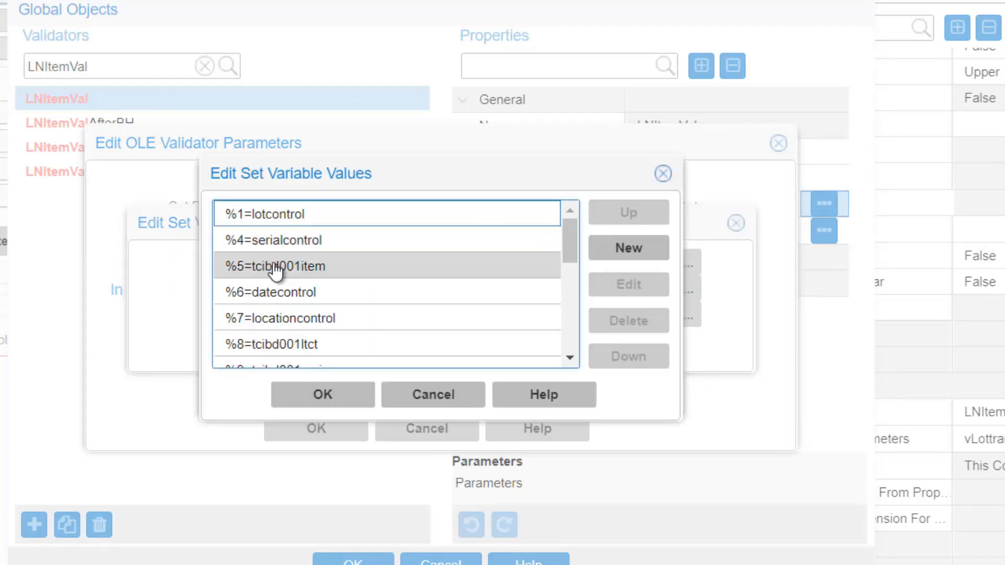
{"action": "scroll", "coordinate": [272, 267], "scroll_direction": "down", "scroll_amount": 5}
{"action": "scroll", "coordinate": [275, 268], "scroll_direction": "up", "scroll_amount": 5}
{"action": "scroll", "coordinate": [276, 270], "scroll_direction": "down", "scroll_amount": 5}
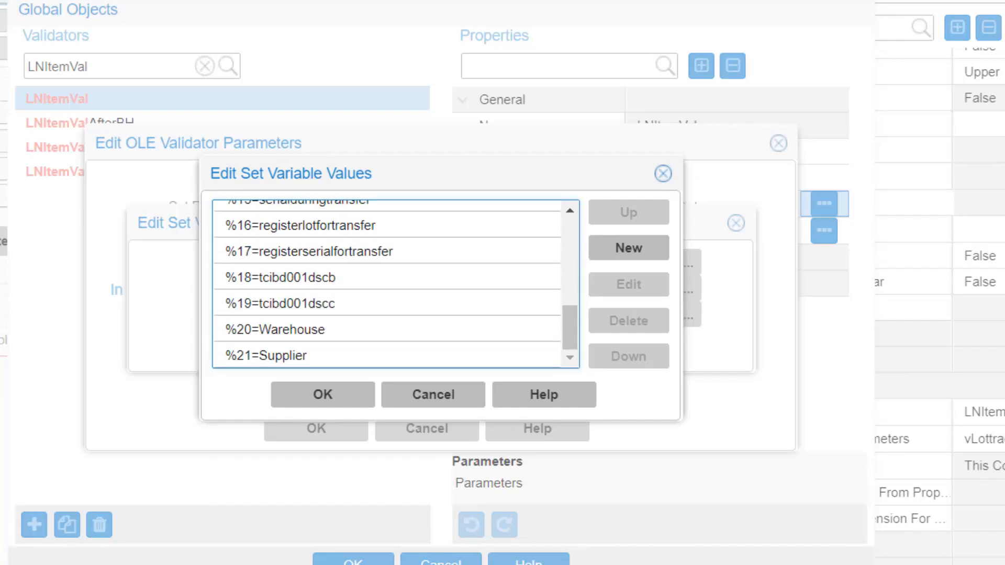
{"action": "left_click", "coordinate": [625, 250]}
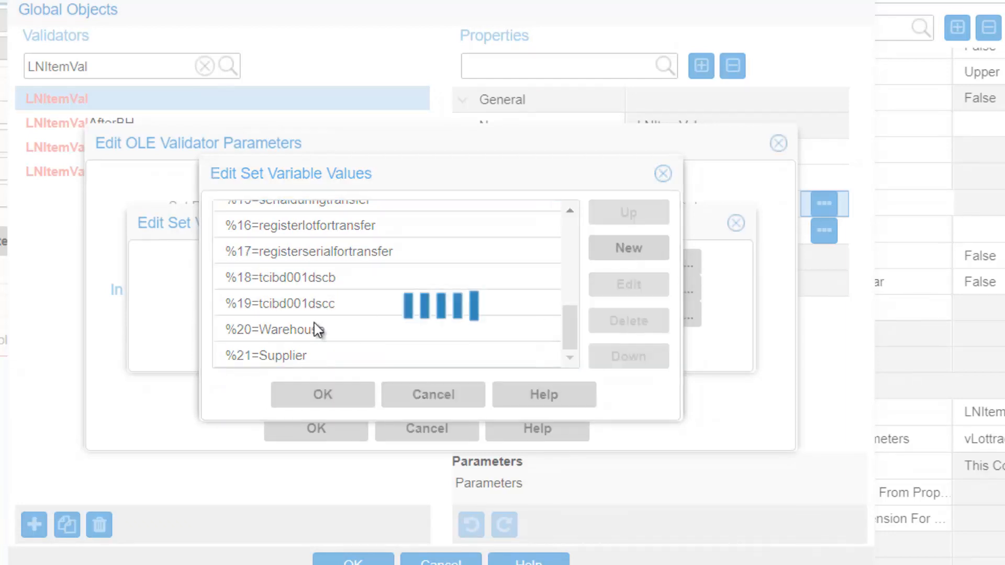
{"action": "left_click", "coordinate": [416, 259]}
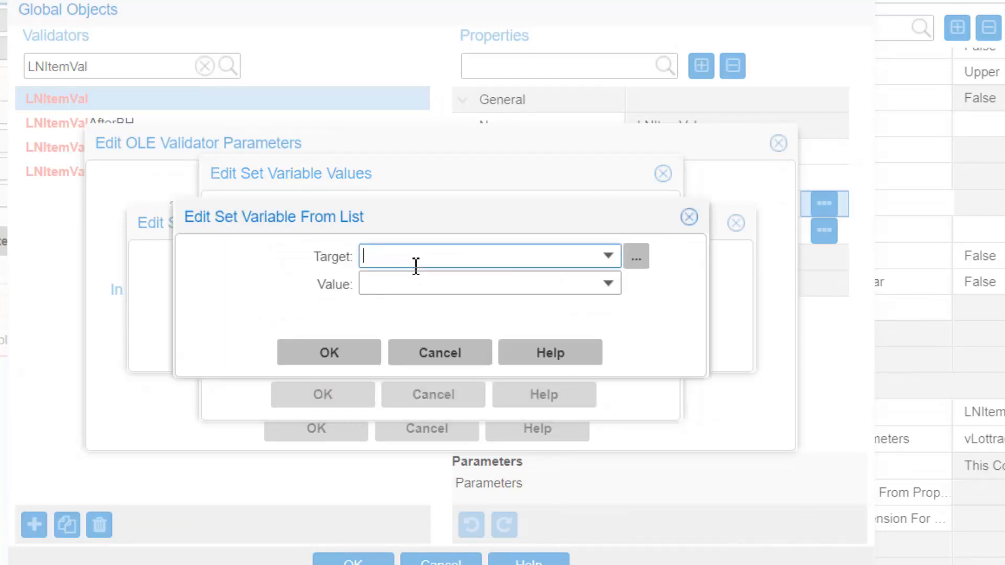
{"action": "type", "text": "vEAN"}
{"action": "key", "text": "Tab"}
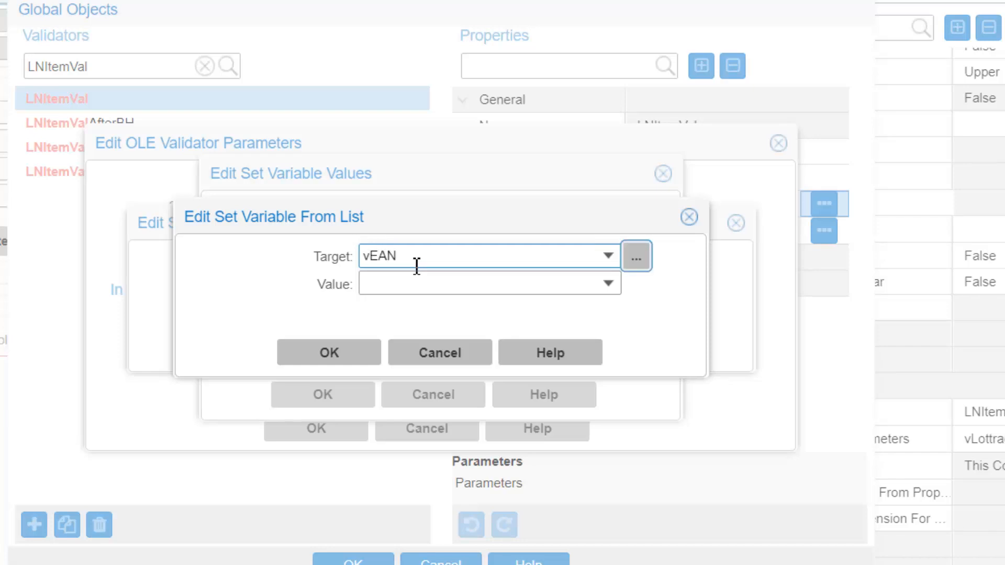
{"action": "left_click", "coordinate": [607, 285]}
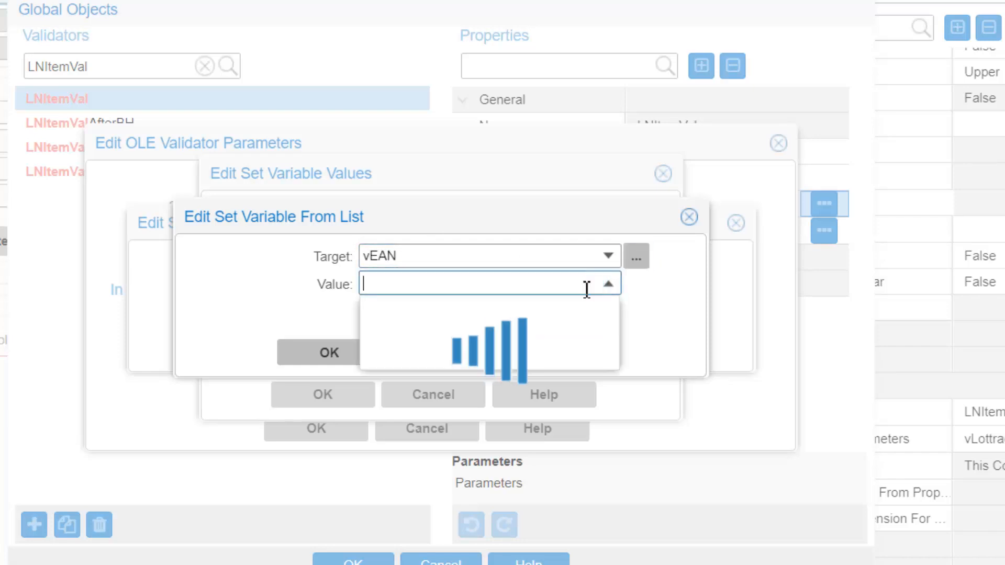
{"action": "scroll", "coordinate": [448, 448], "scroll_direction": "down", "scroll_amount": 6}
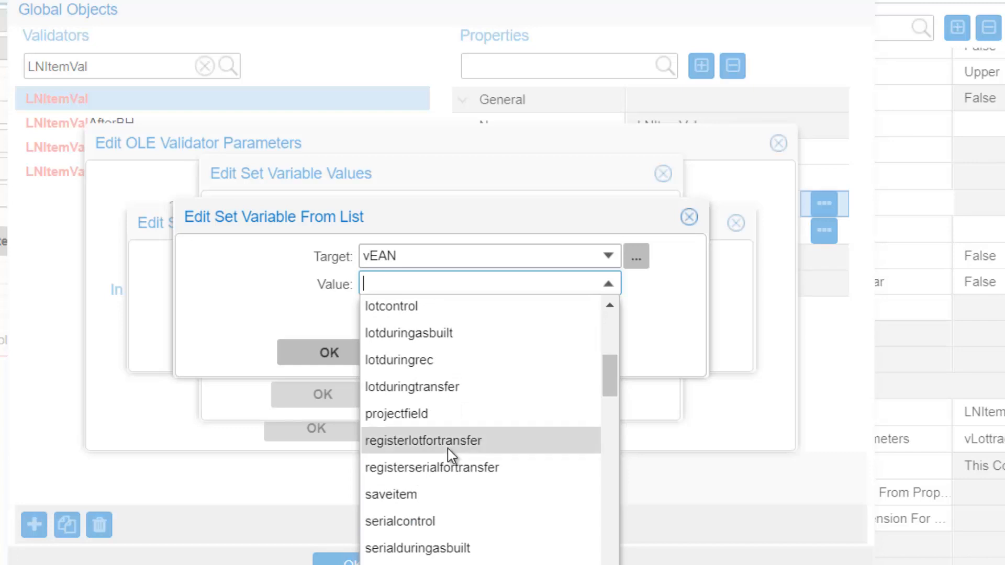
{"action": "scroll", "coordinate": [447, 448], "scroll_direction": "down", "scroll_amount": 1}
{"action": "scroll", "coordinate": [447, 448], "scroll_direction": "down", "scroll_amount": 3}
{"action": "scroll", "coordinate": [440, 367], "scroll_direction": "down", "scroll_amount": 5}
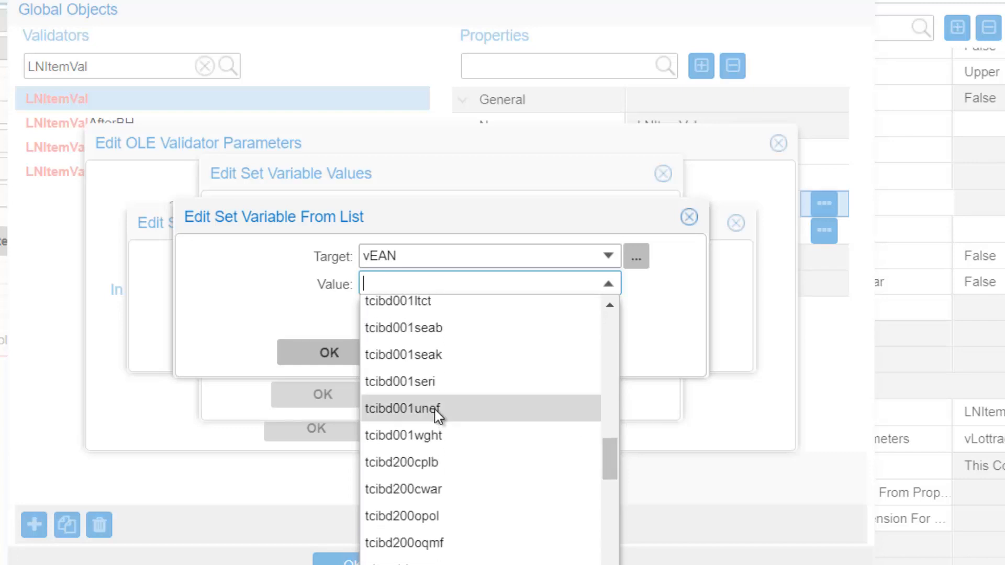
{"action": "scroll", "coordinate": [454, 444], "scroll_direction": "up", "scroll_amount": 2}
{"action": "scroll", "coordinate": [454, 439], "scroll_direction": "up", "scroll_amount": 2}
{"action": "scroll", "coordinate": [448, 403], "scroll_direction": "up", "scroll_amount": 2}
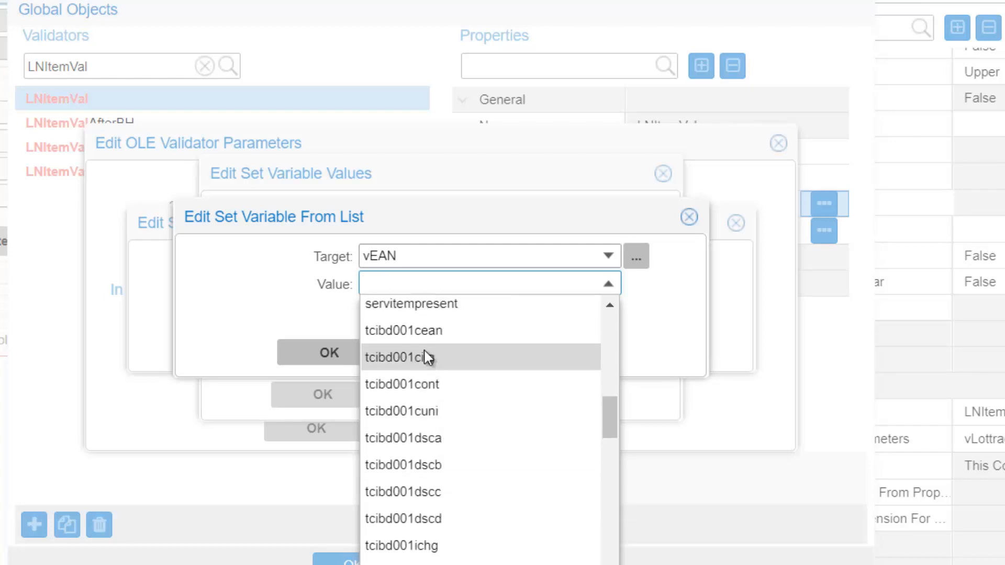
{"action": "left_click", "coordinate": [419, 330]}
{"action": "left_click", "coordinate": [348, 354]}
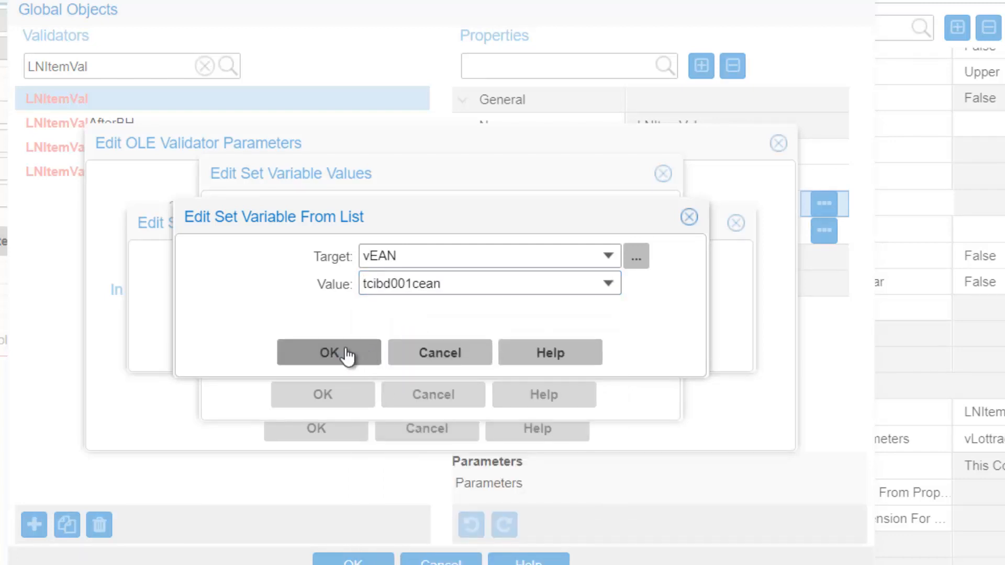
{"action": "left_click", "coordinate": [313, 394]}
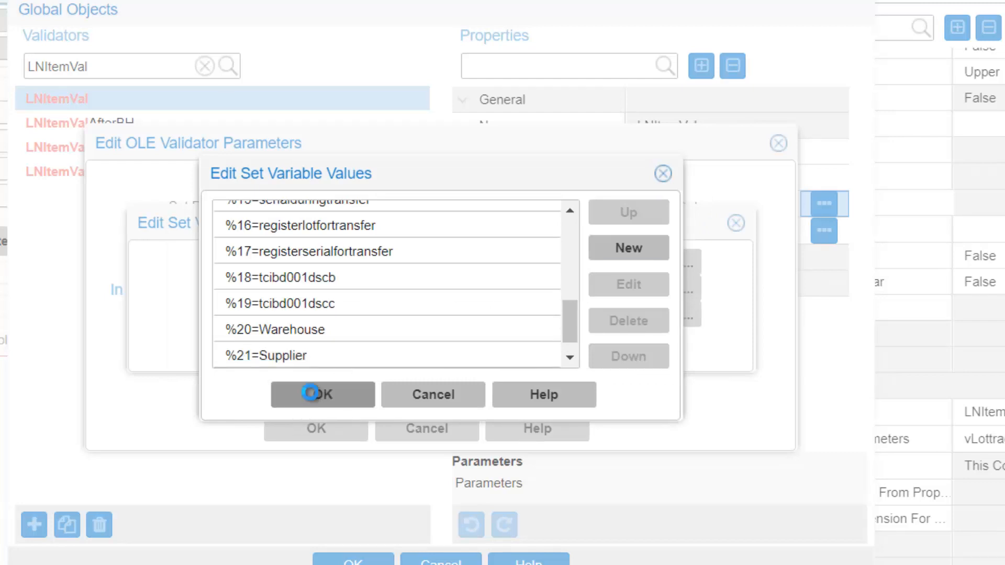
{"action": "left_click", "coordinate": [325, 348]}
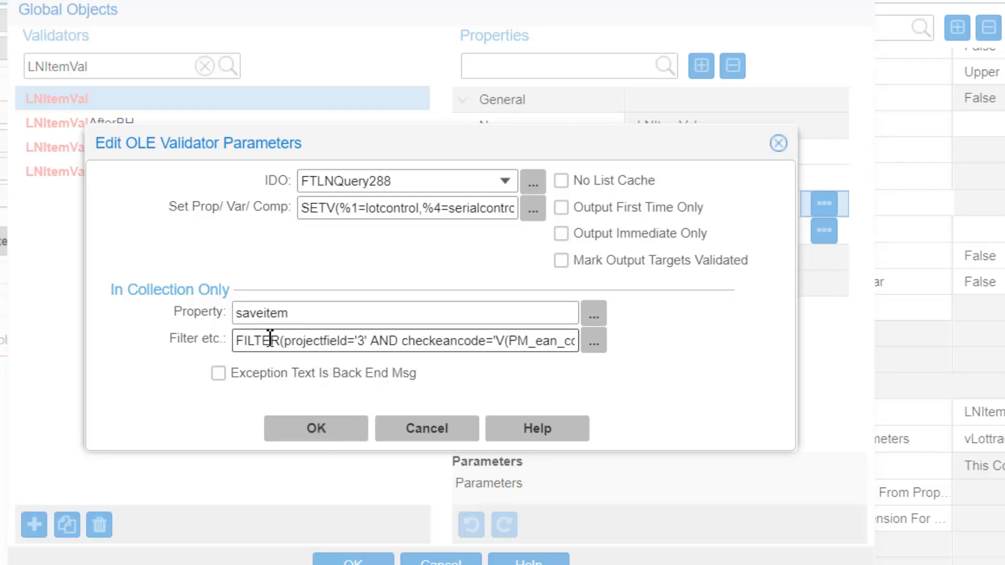
Step: Reopen the validator parameters, paste the FILTER expression back into the filter field and confirm
{"action": "left_click", "coordinate": [301, 423]}
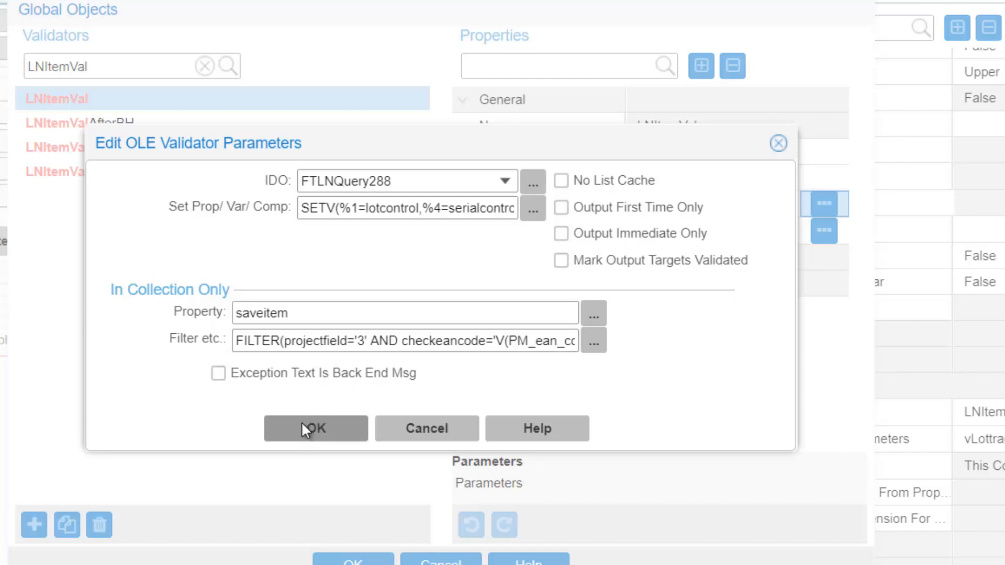
{"action": "left_click", "coordinate": [823, 204]}
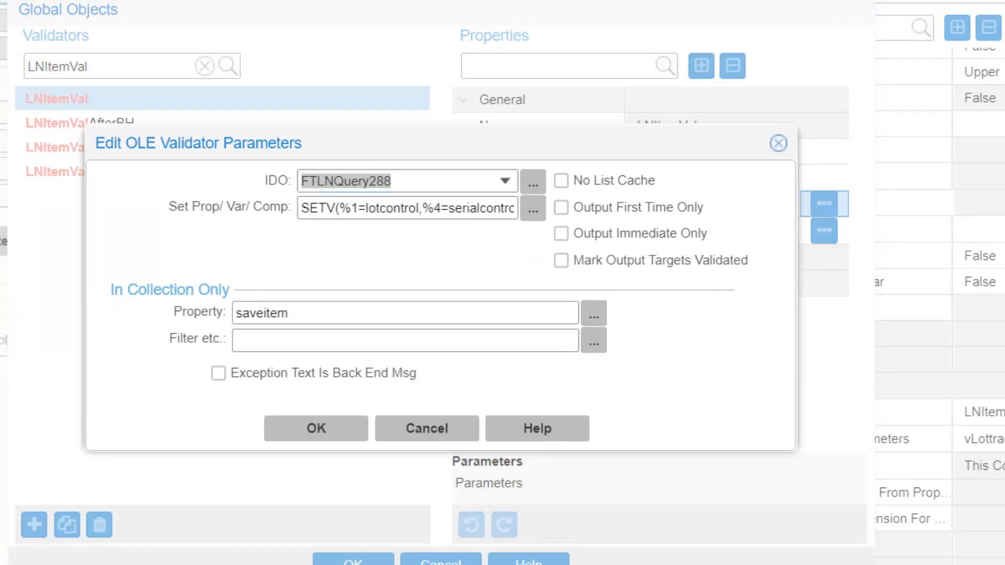
{"action": "left_click", "coordinate": [247, 338]}
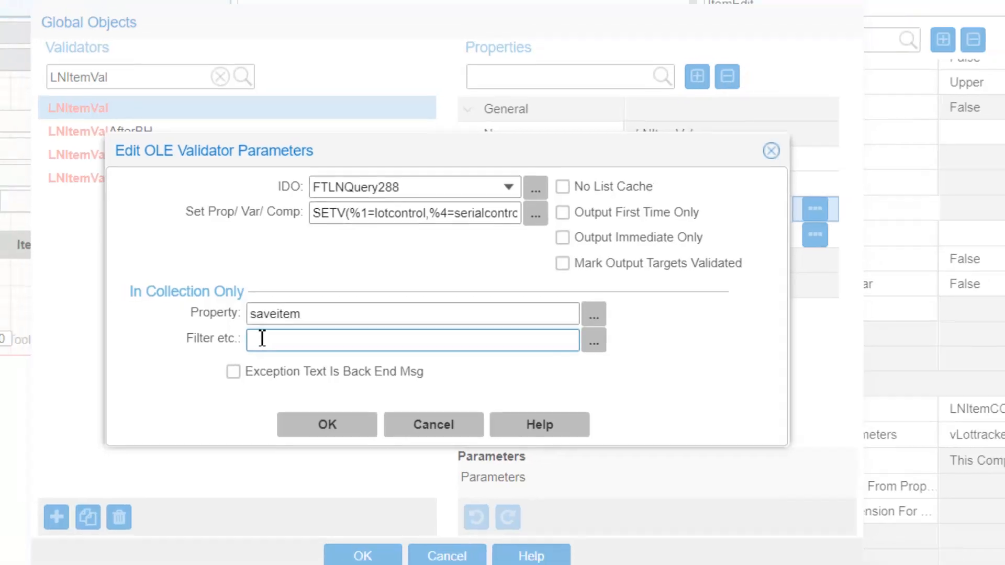
{"action": "key", "text": "ctrl+v"}
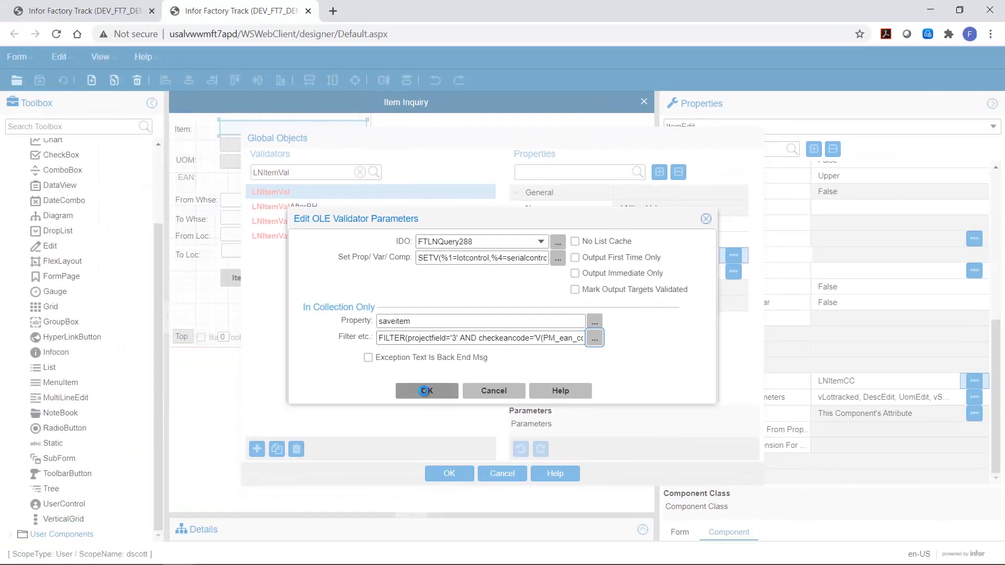
{"action": "left_click", "coordinate": [426, 390]}
Step: Close the validator parameters, accept the global validator changes and save the form
{"action": "left_click", "coordinate": [733, 254]}
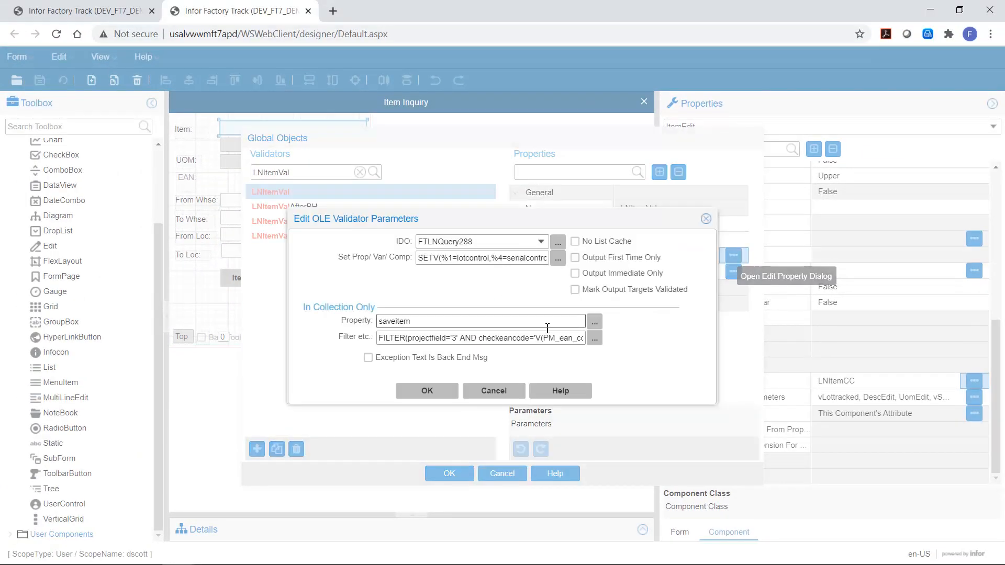
{"action": "left_click", "coordinate": [492, 392]}
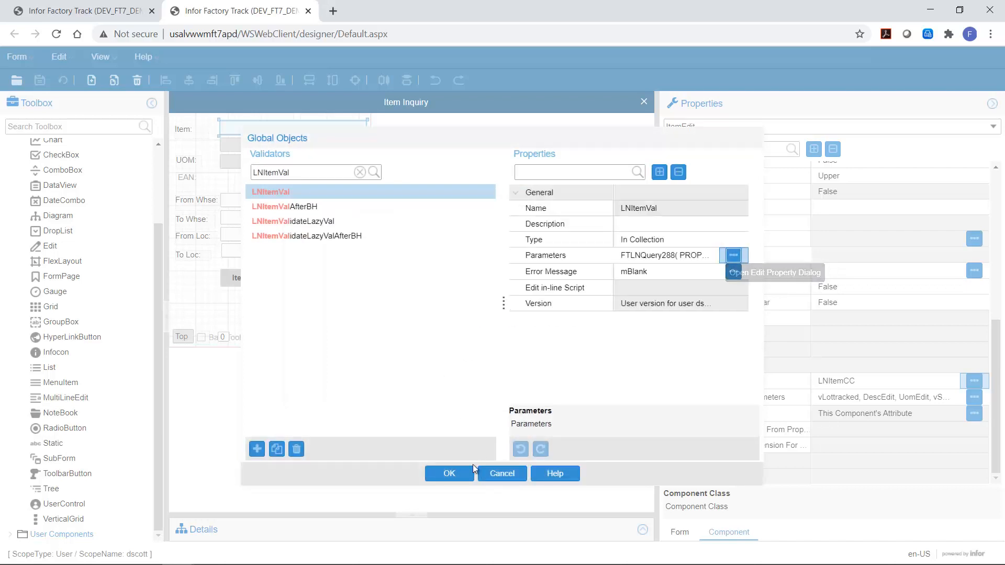
{"action": "left_click", "coordinate": [449, 473]}
{"action": "left_click", "coordinate": [39, 80]}
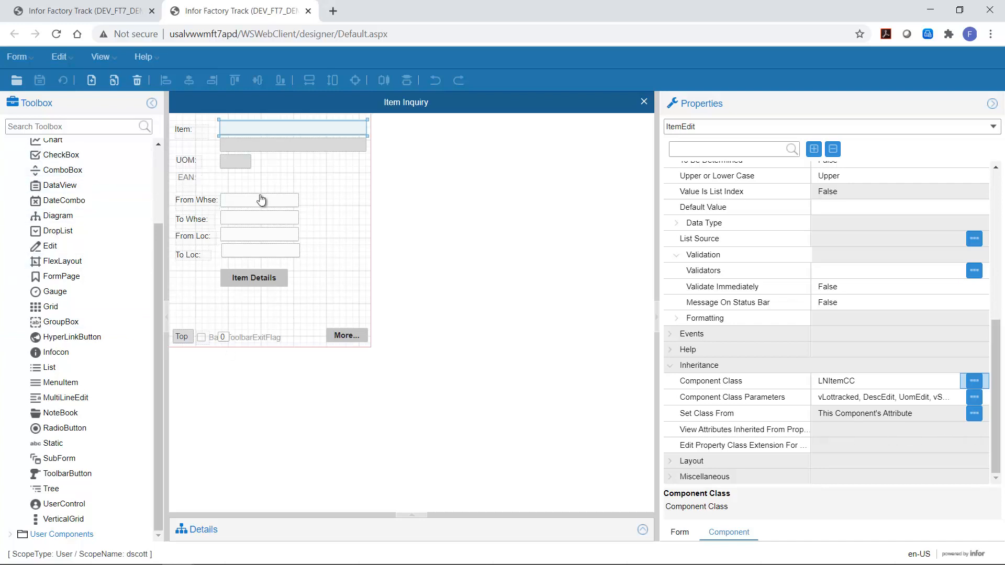
Step: Add an Edit field beside the EAN label and name it EANEdit
{"action": "left_click", "coordinate": [50, 250]}
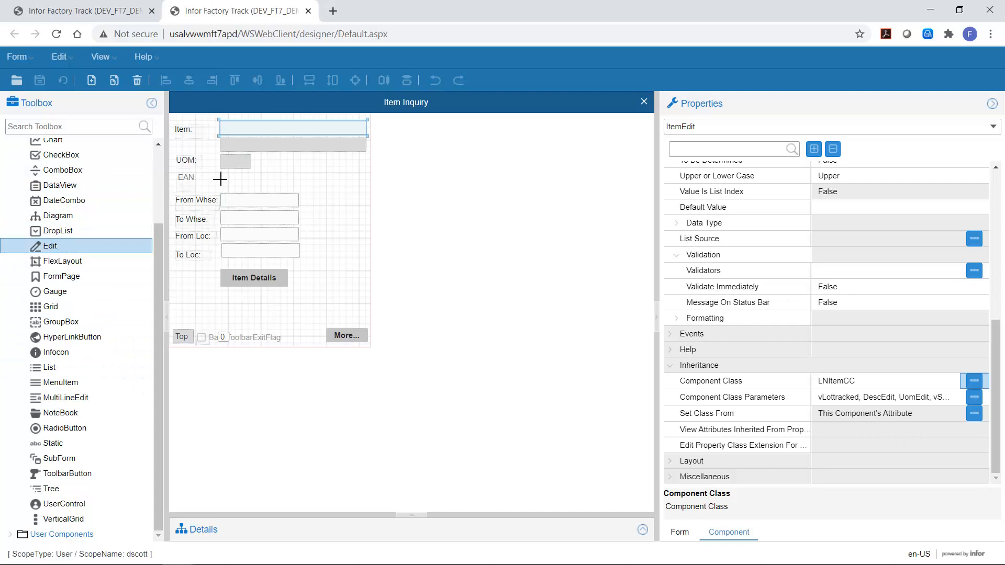
{"action": "left_click_drag", "start_coordinate": [221, 176], "coordinate": [327, 190]}
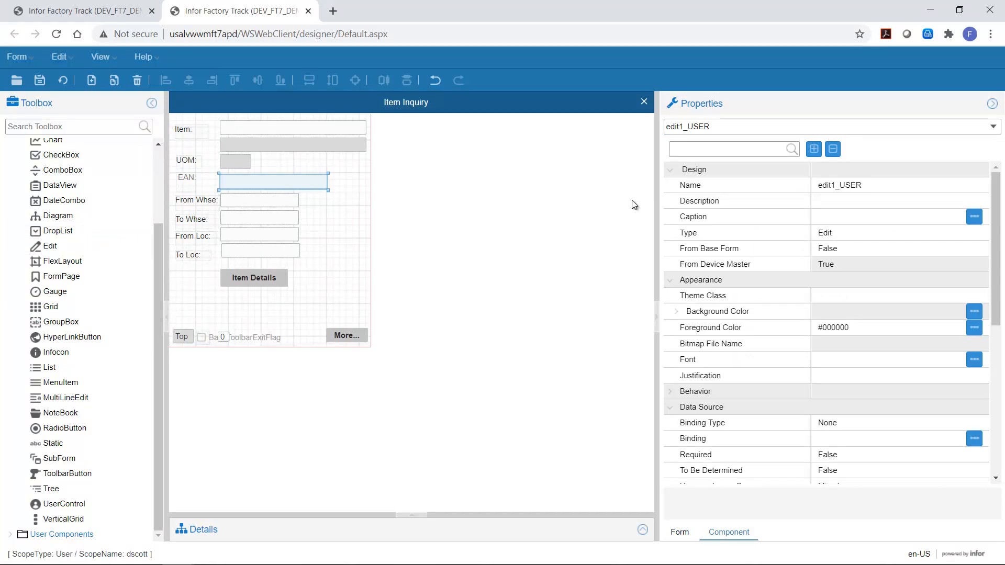
{"action": "left_click", "coordinate": [894, 185]}
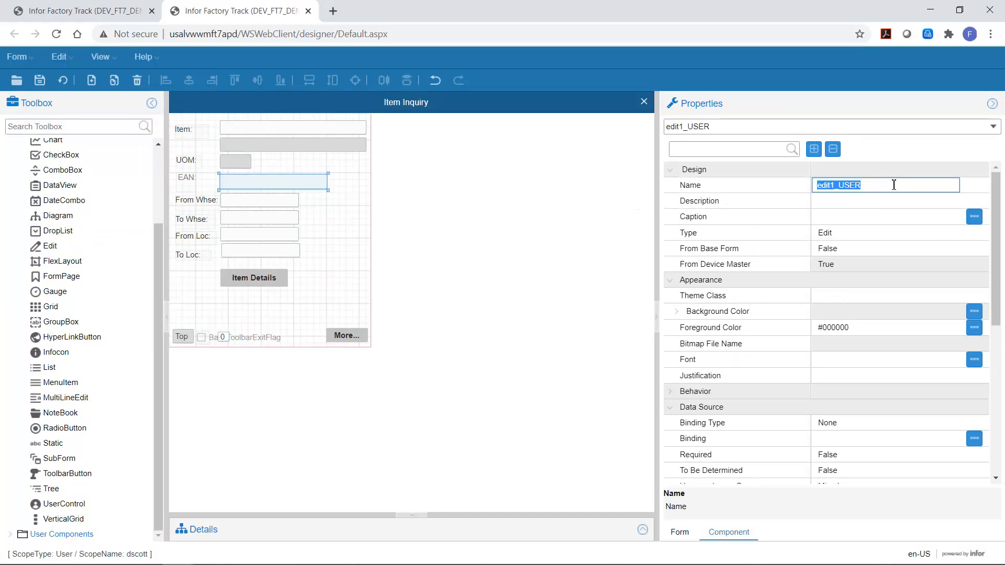
{"action": "type", "text": "EANEd"}
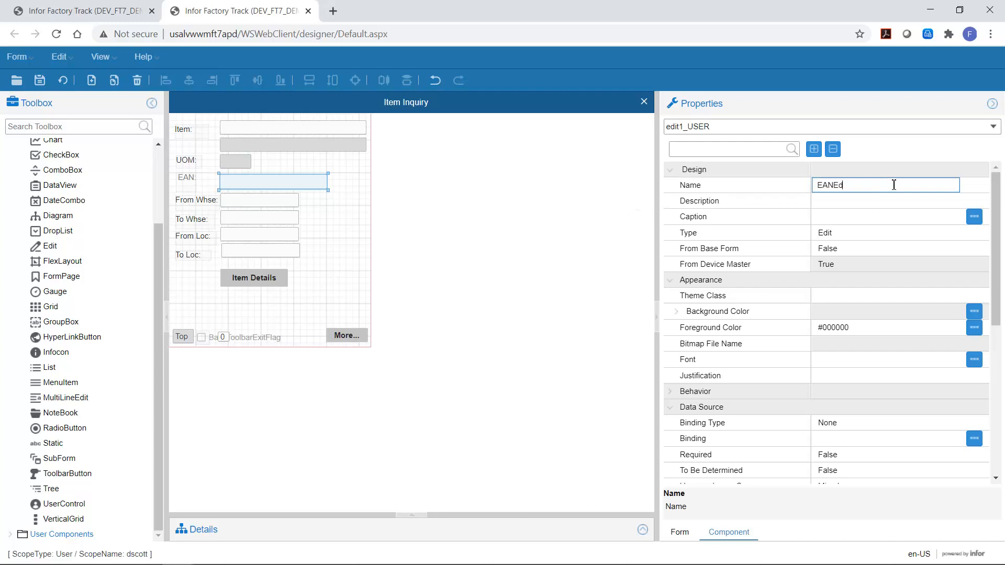
{"action": "type", "text": "it"}
{"action": "key", "text": "Return"}
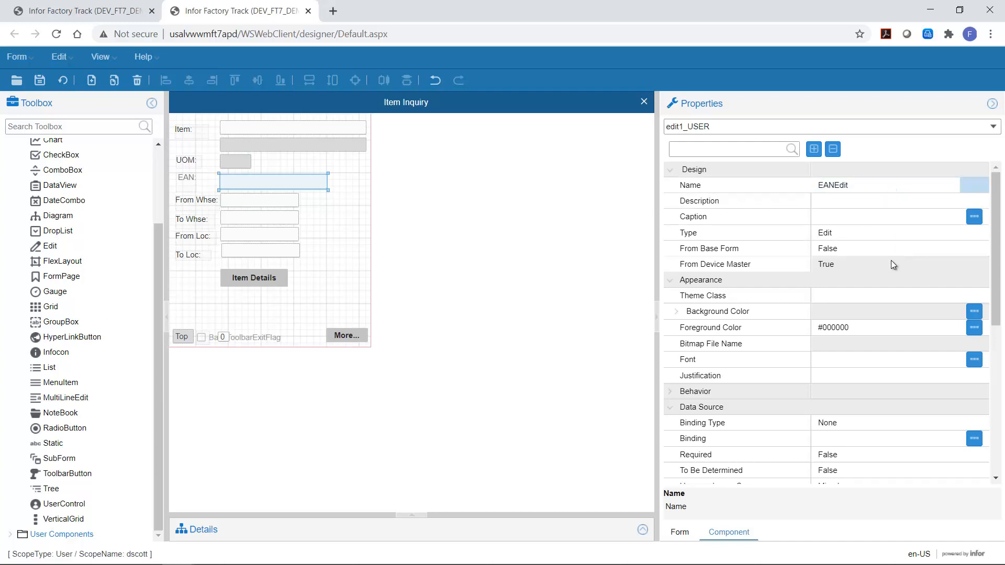
Step: Set the EAN field's theme class to WMEdit and make it read-only
{"action": "left_click", "coordinate": [846, 296]}
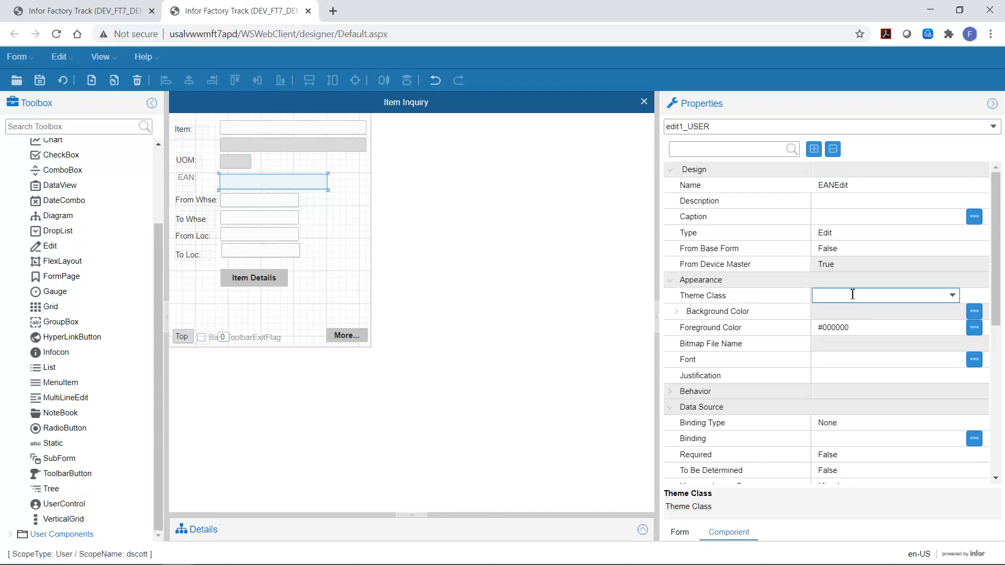
{"action": "type", "text": "WMEdit"}
{"action": "key", "text": "Return"}
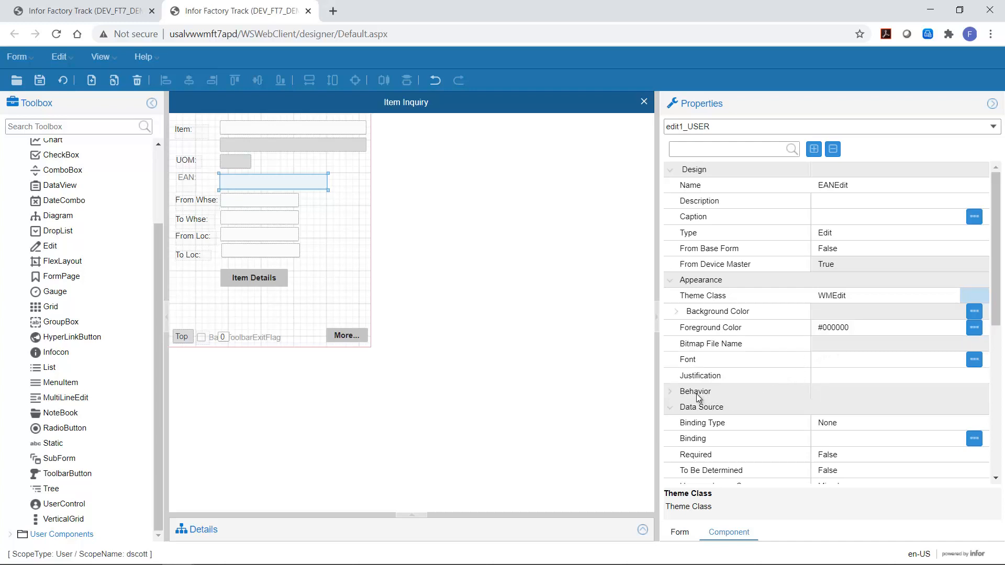
{"action": "double_click", "coordinate": [678, 394]}
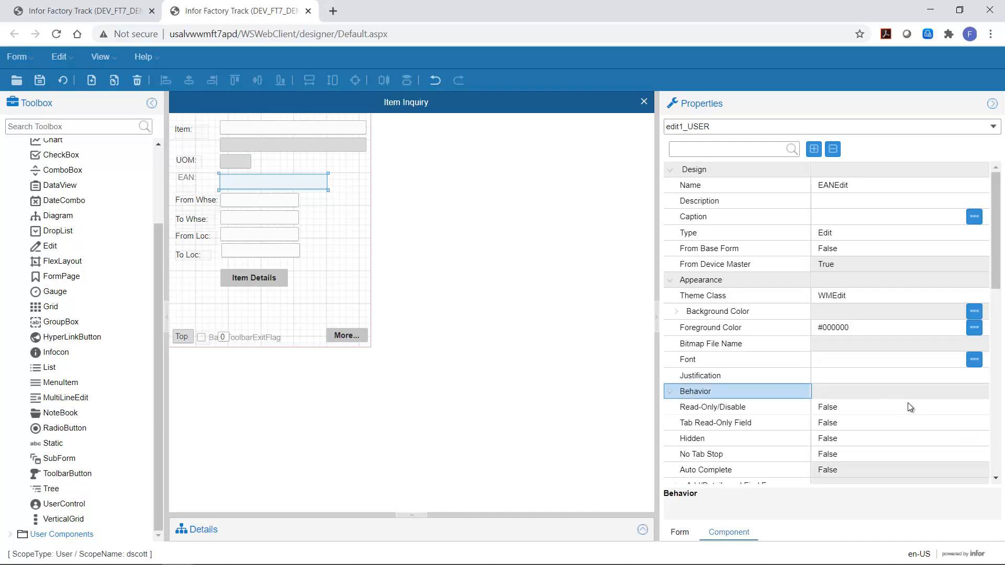
{"action": "left_click", "coordinate": [963, 407]}
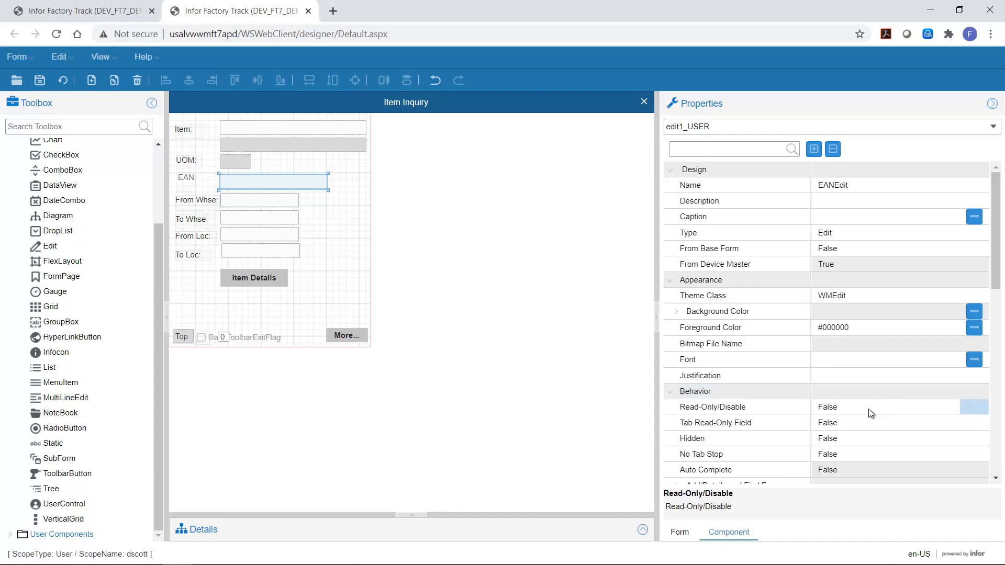
{"action": "left_click", "coordinate": [870, 409]}
{"action": "left_click", "coordinate": [951, 407]}
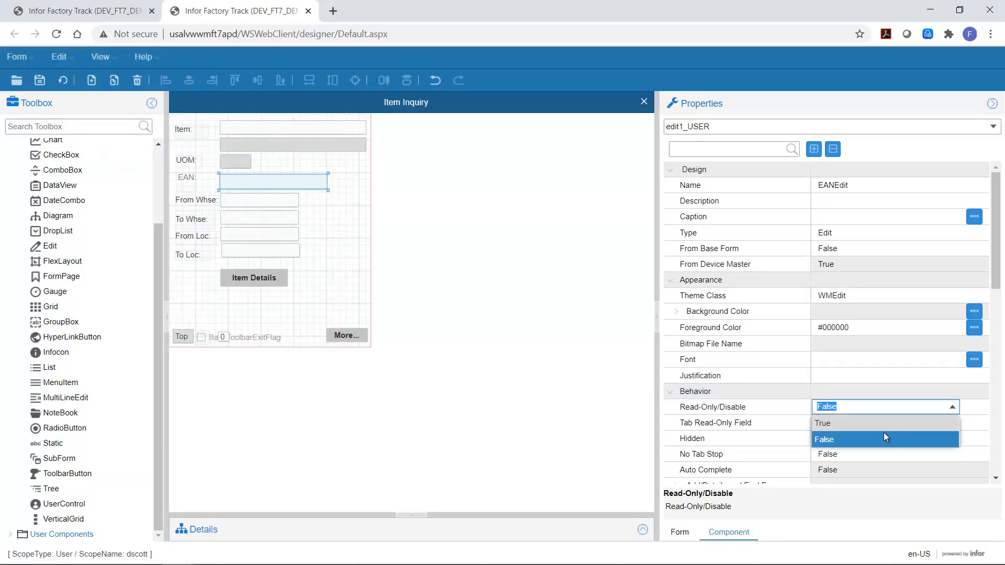
{"action": "left_click", "coordinate": [835, 425]}
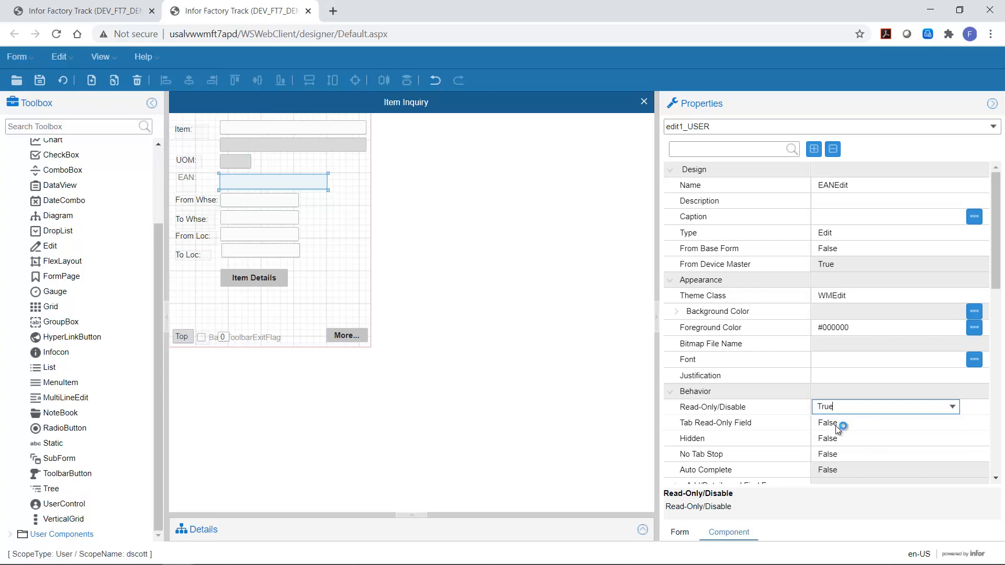
{"action": "scroll", "coordinate": [744, 408], "scroll_direction": "down", "scroll_amount": 10}
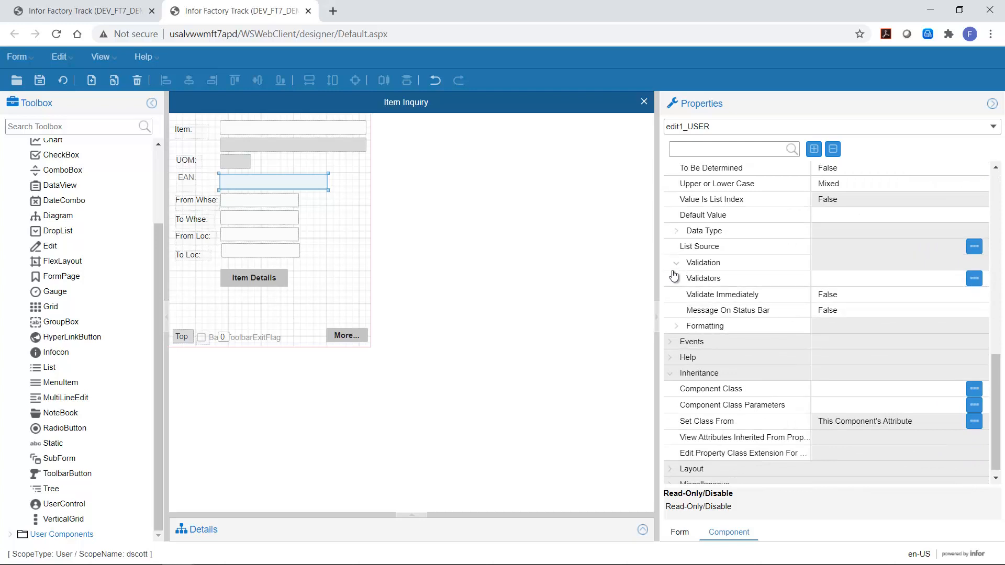
{"action": "scroll", "coordinate": [702, 236], "scroll_direction": "up", "scroll_amount": 1}
{"action": "scroll", "coordinate": [702, 235], "scroll_direction": "up", "scroll_amount": 3}
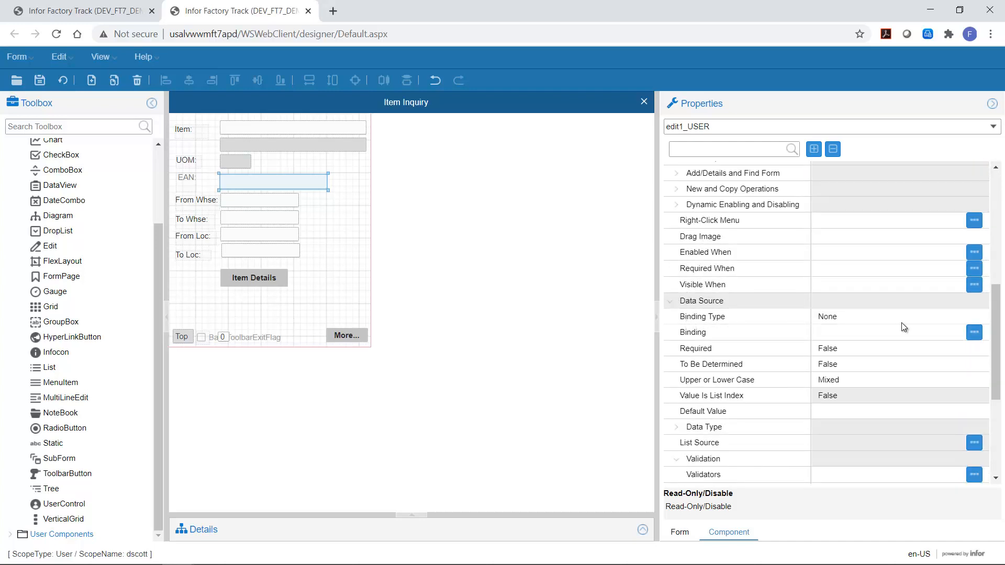
Step: Bind the EAN field to the variable variables.vEAN and save the form
{"action": "left_click", "coordinate": [932, 318]}
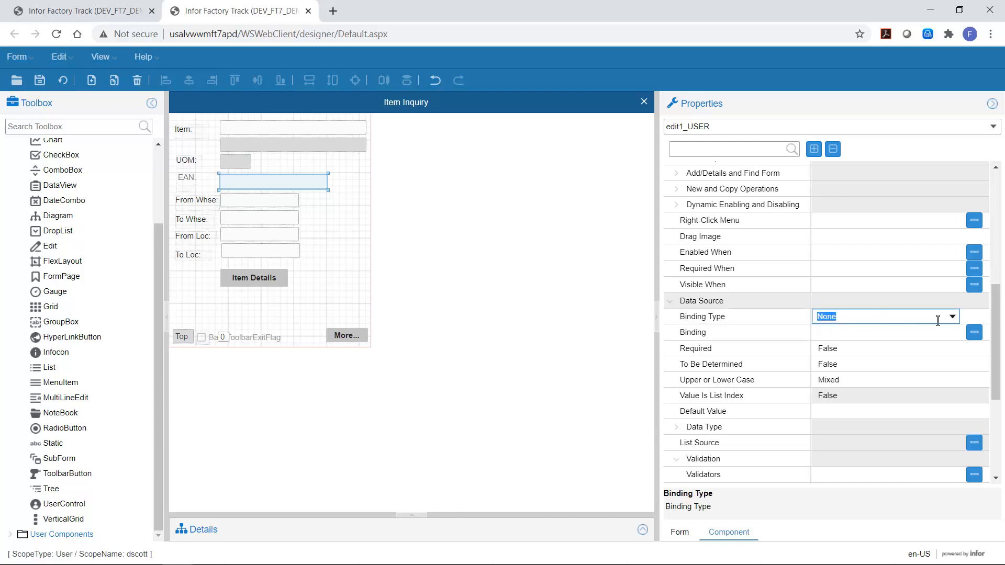
{"action": "left_click", "coordinate": [951, 317]}
{"action": "left_click", "coordinate": [847, 347]}
{"action": "left_click", "coordinate": [897, 333]}
{"action": "type", "text": "variables."}
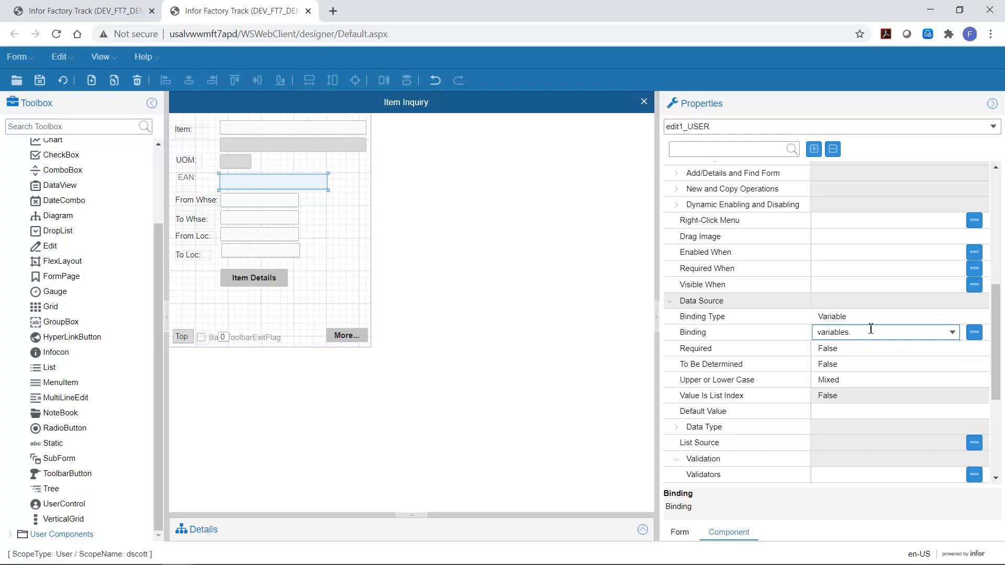
{"action": "type", "text": "vEAN"}
{"action": "key", "text": "Tab"}
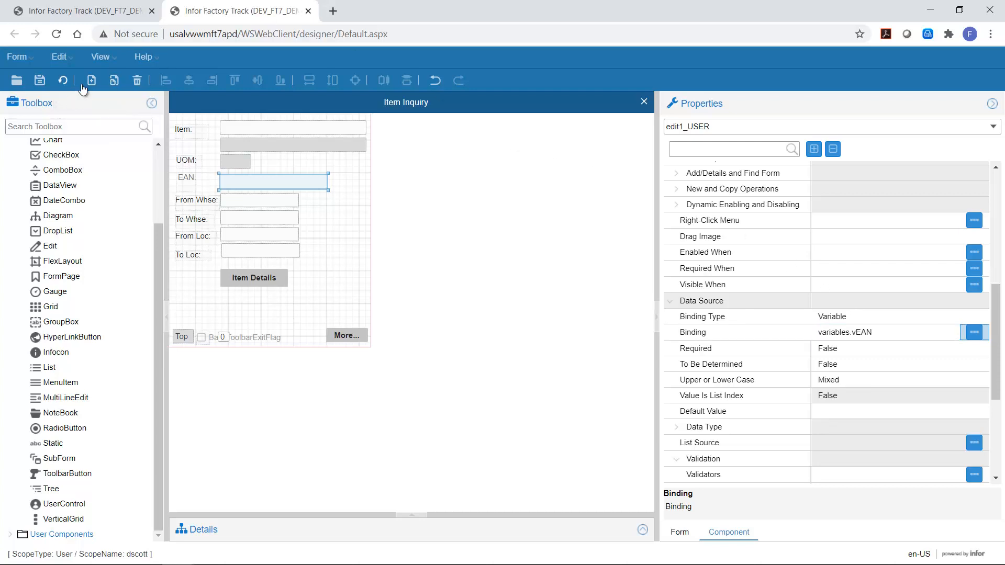
{"action": "left_click", "coordinate": [40, 81]}
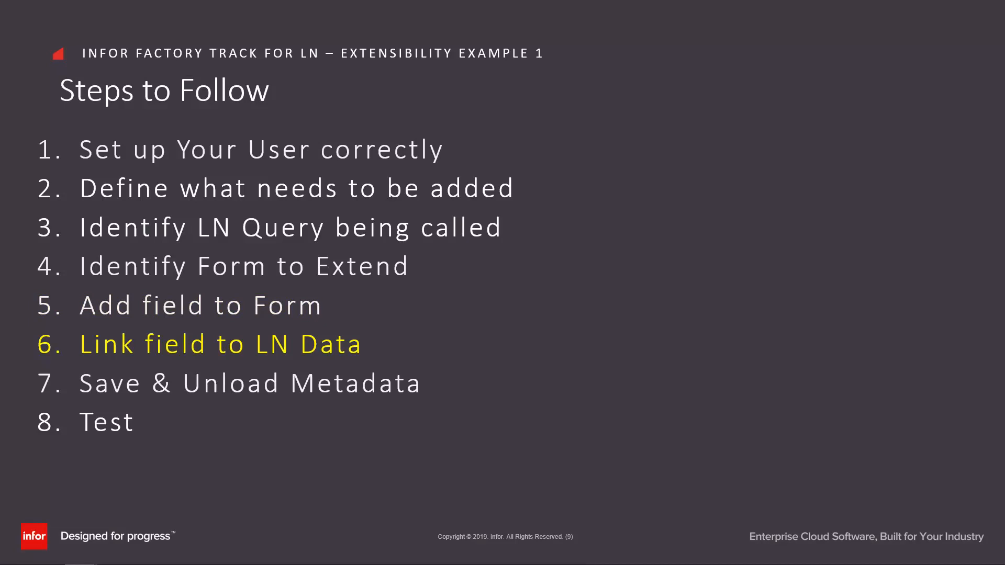
{"action": "key", "text": "Right"}
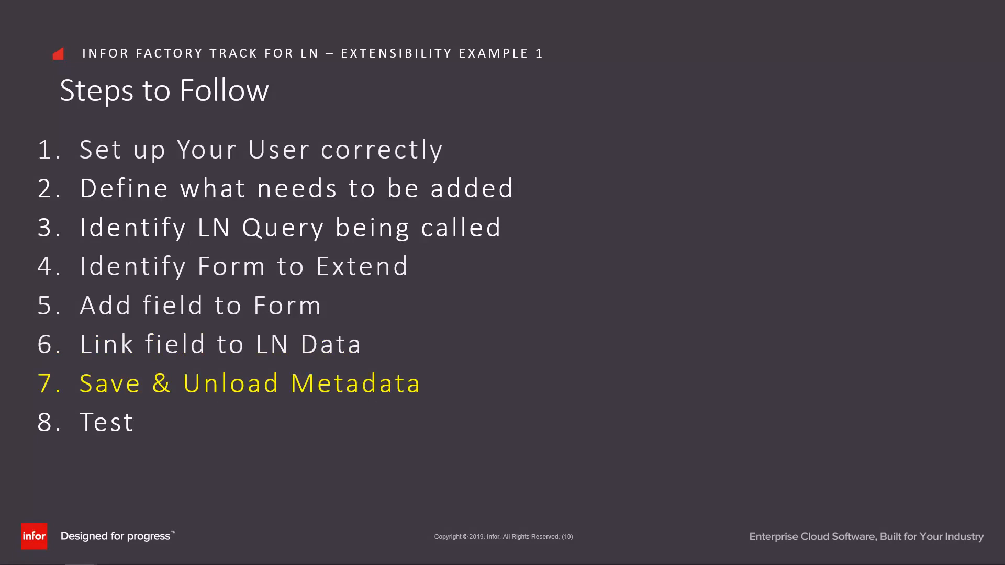
{"action": "key", "text": "alt+Tab"}
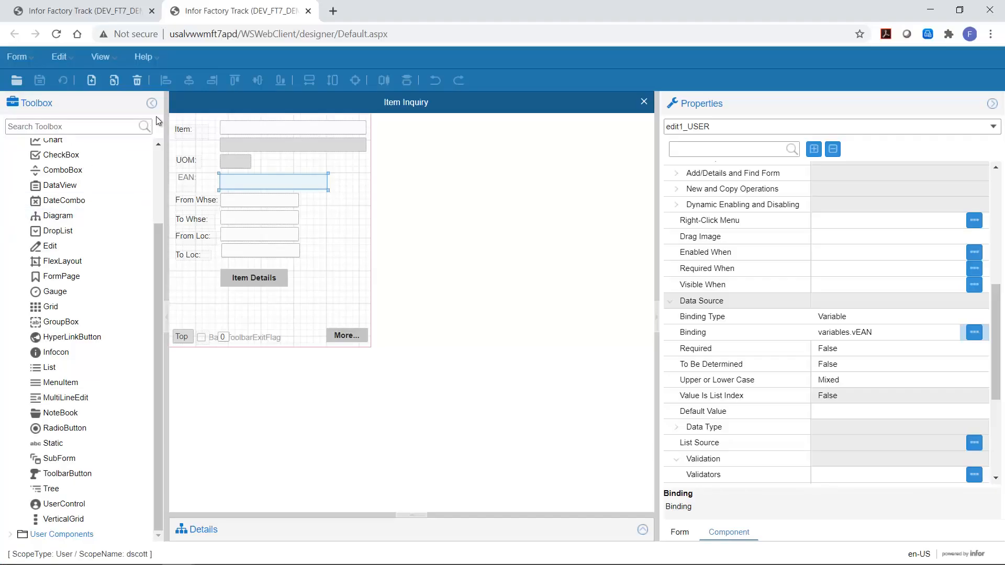
Step: Close the form designer and unload all global form objects in the runtime client
{"action": "left_click", "coordinate": [644, 101]}
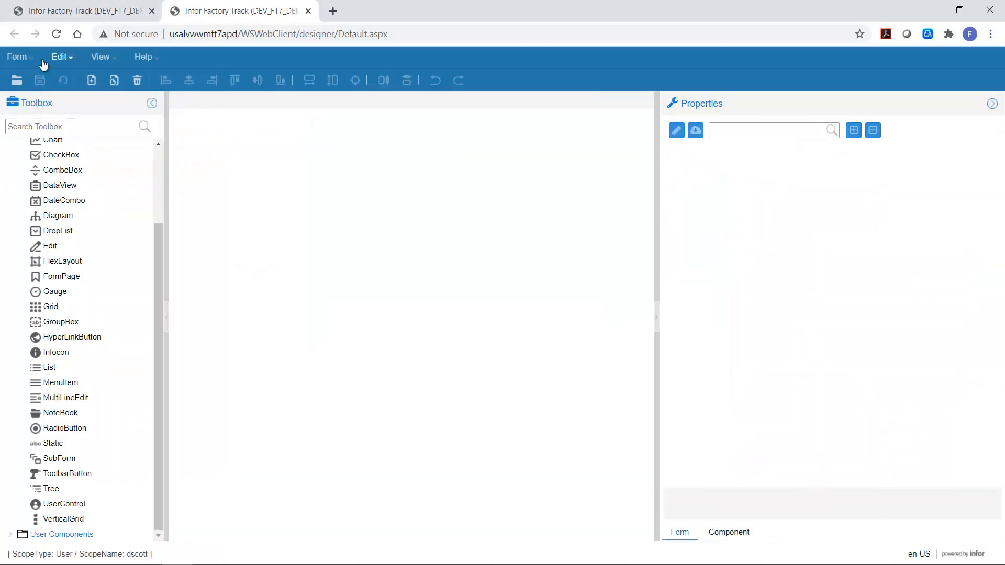
{"action": "left_click", "coordinate": [79, 11]}
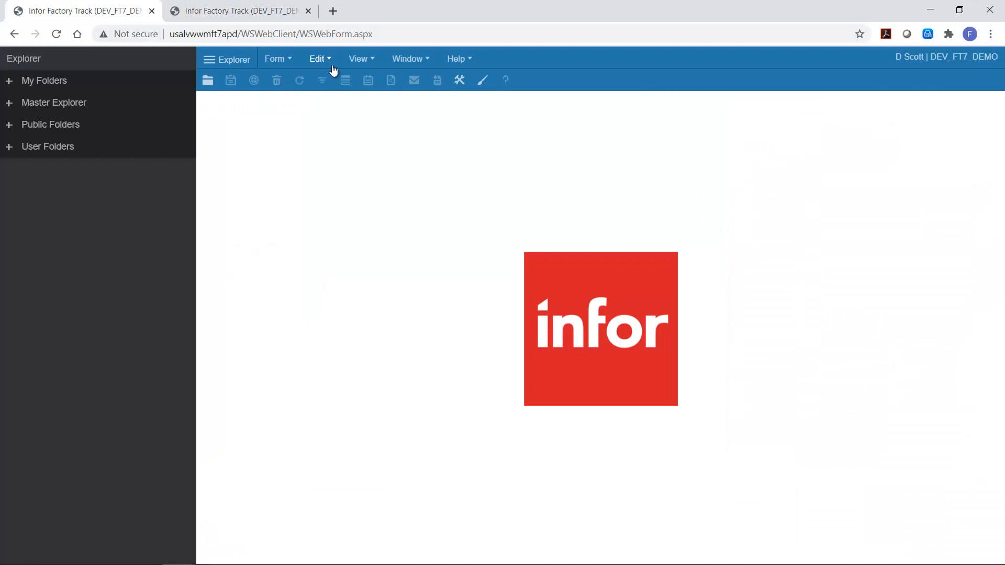
{"action": "left_click", "coordinate": [271, 62]}
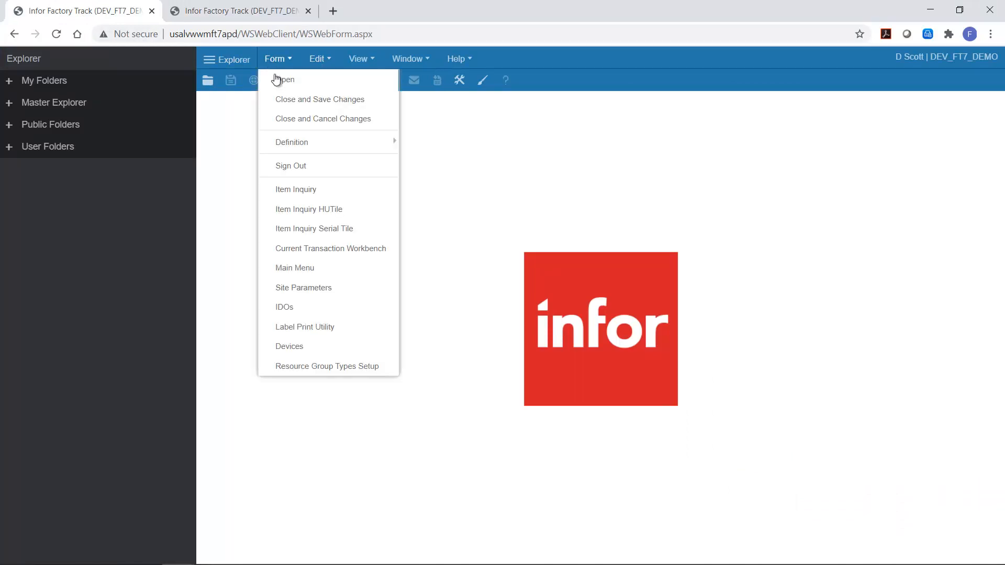
{"action": "mouse_move", "coordinate": [301, 152]}
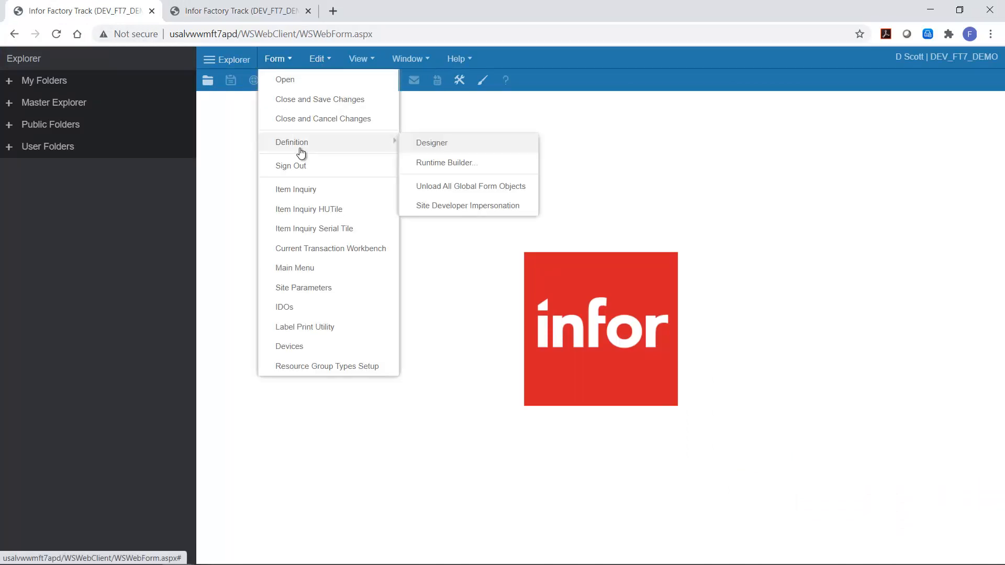
{"action": "left_click", "coordinate": [512, 186]}
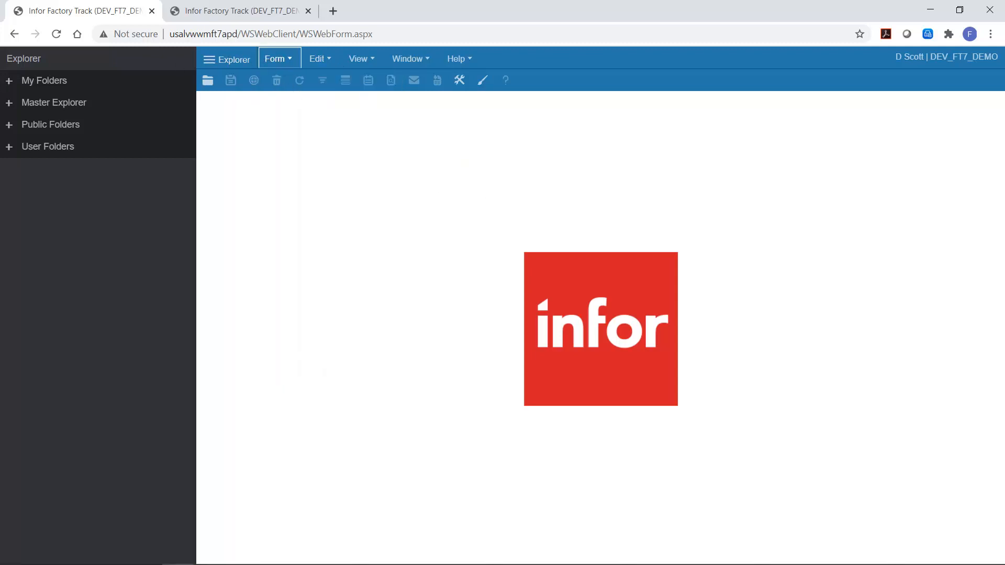
Step: Open the Unload Farm IDO Metadata form and close it again
{"action": "left_click", "coordinate": [274, 59]}
{"action": "left_click", "coordinate": [279, 82]}
{"action": "type", "text": "farm"}
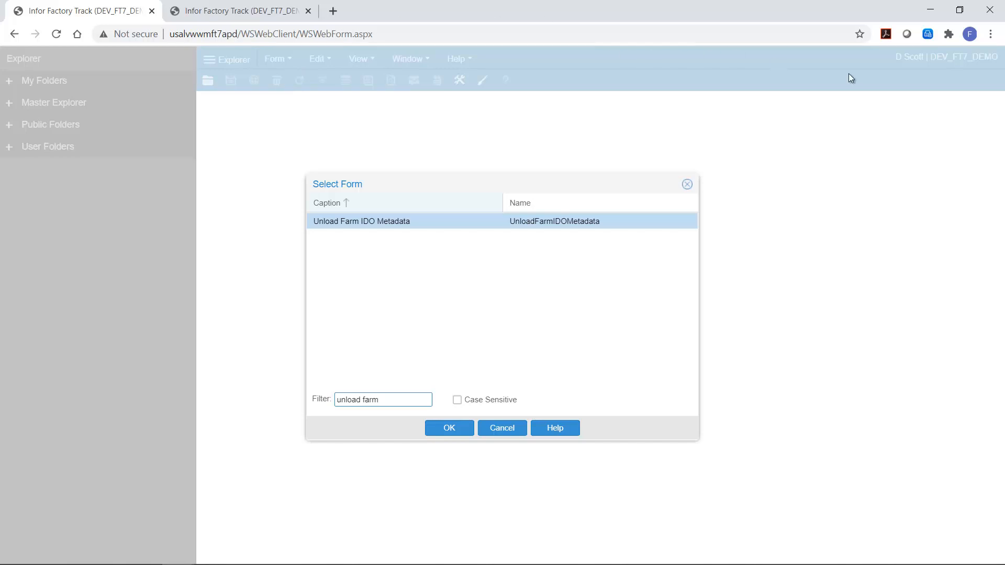
{"action": "double_click", "coordinate": [396, 222]}
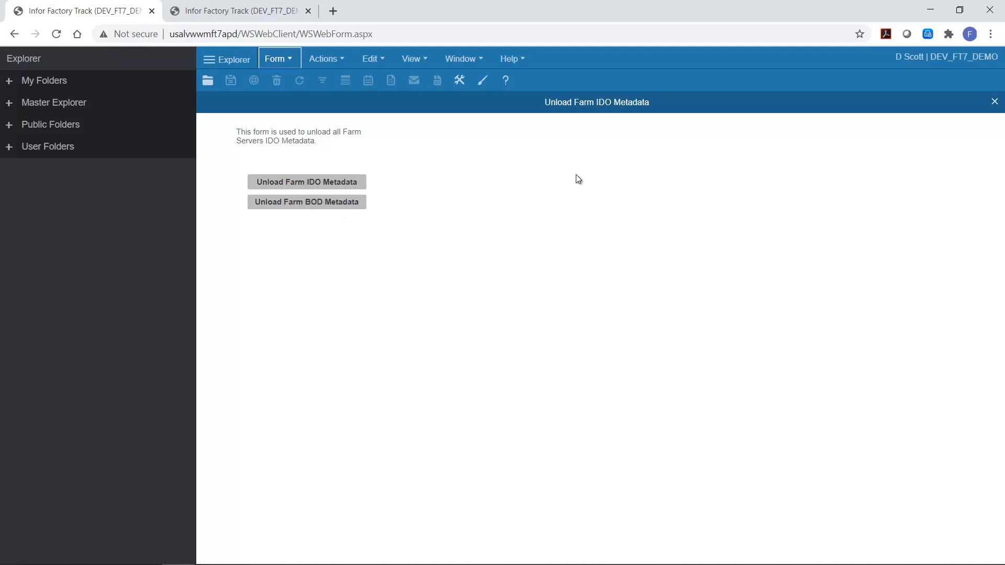
{"action": "left_click", "coordinate": [995, 102]}
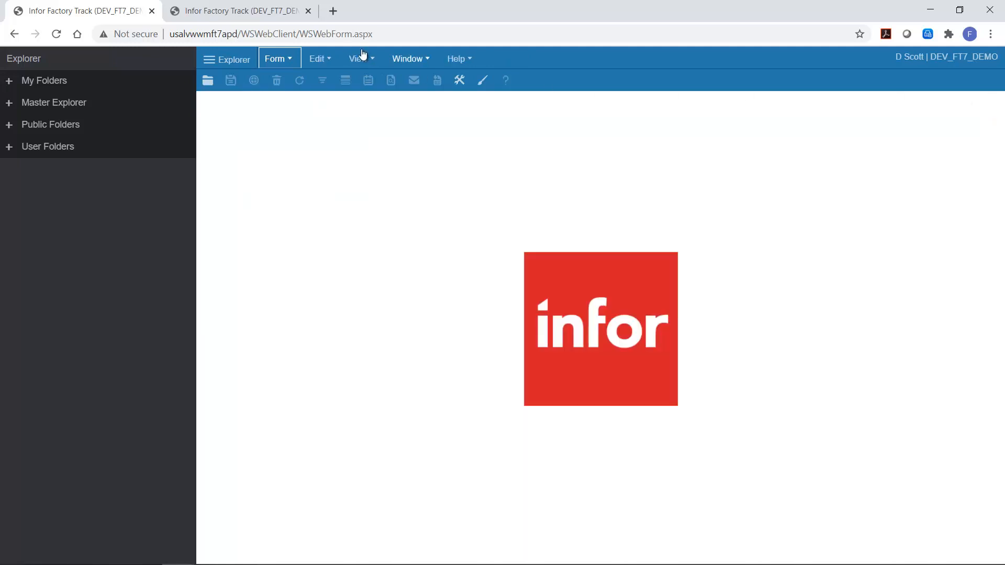
Step: From the main menu, open Item Inquiry and enter item FTWM02 to test the new EAN field
{"action": "left_click", "coordinate": [280, 63]}
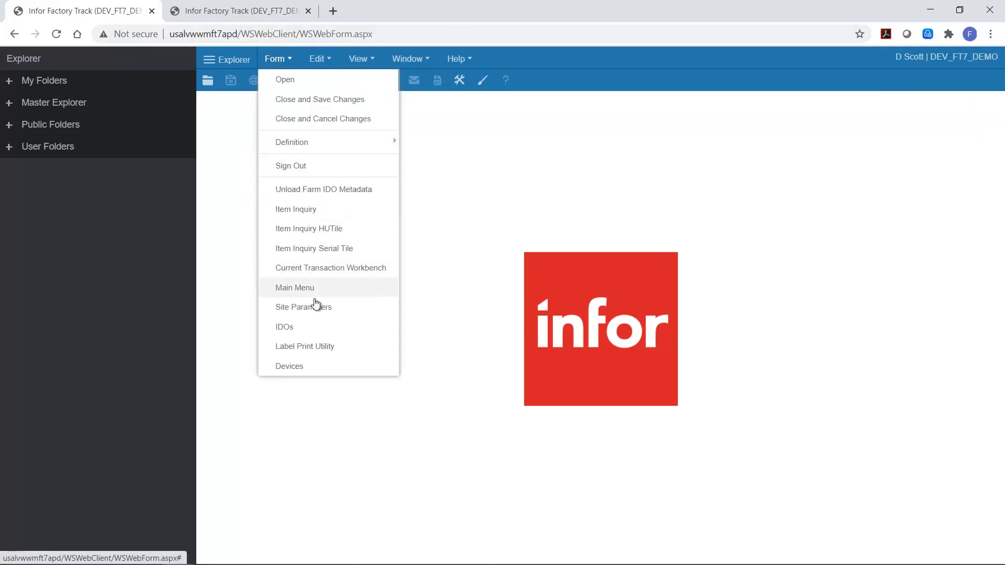
{"action": "left_click", "coordinate": [303, 287]}
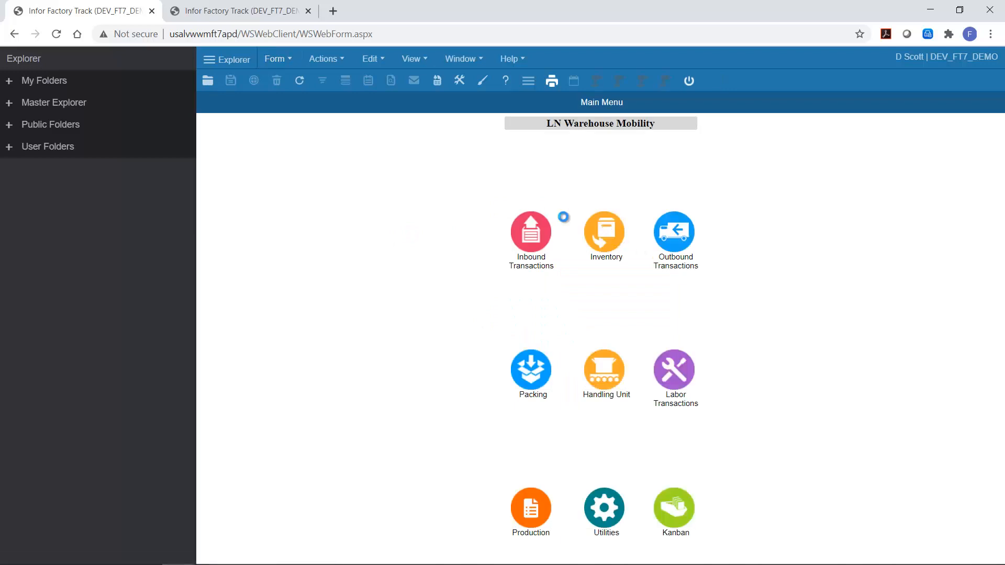
{"action": "left_click", "coordinate": [531, 233]}
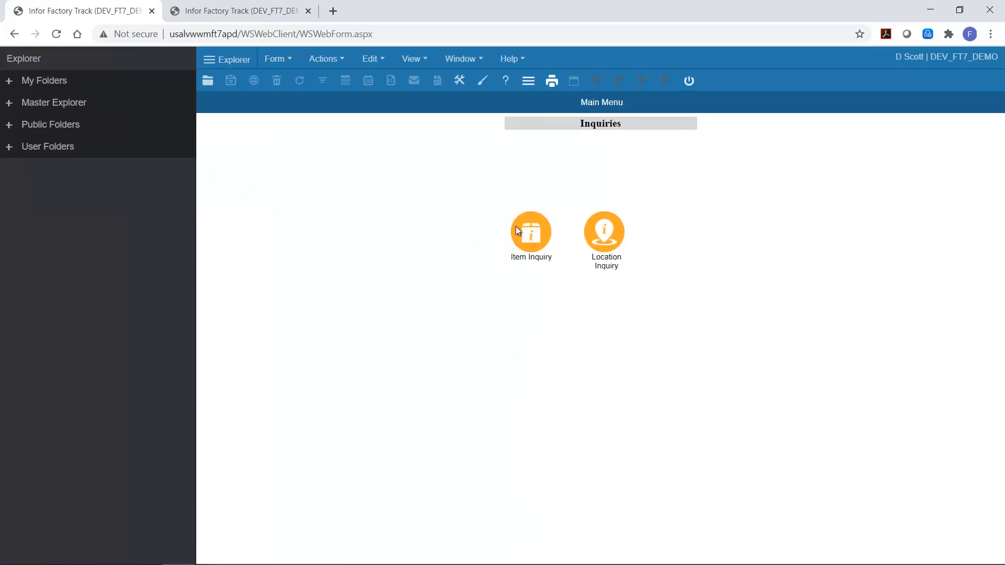
{"action": "left_click", "coordinate": [512, 227]}
{"action": "type", "text": "FTWM92"}
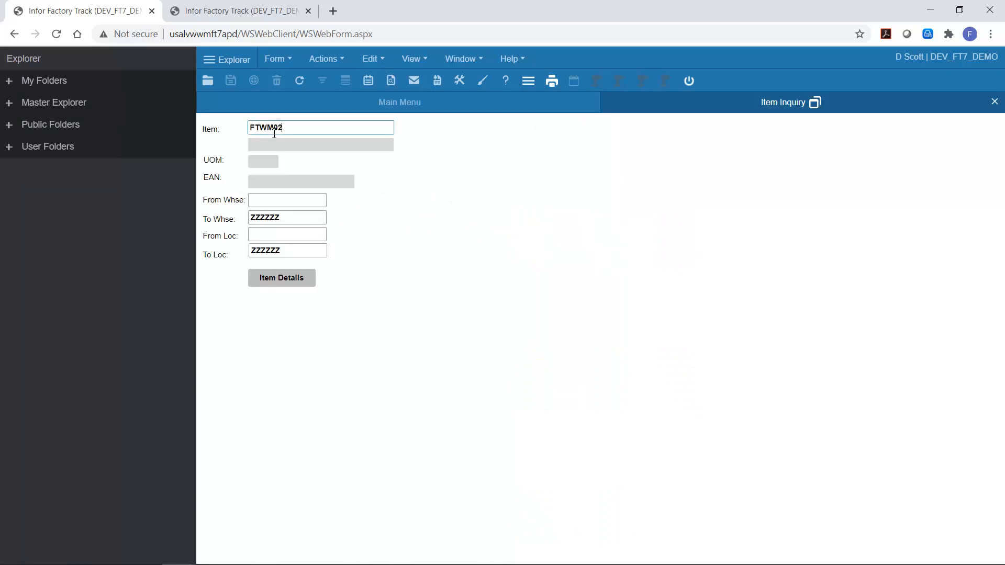
{"action": "key", "text": "Tab"}
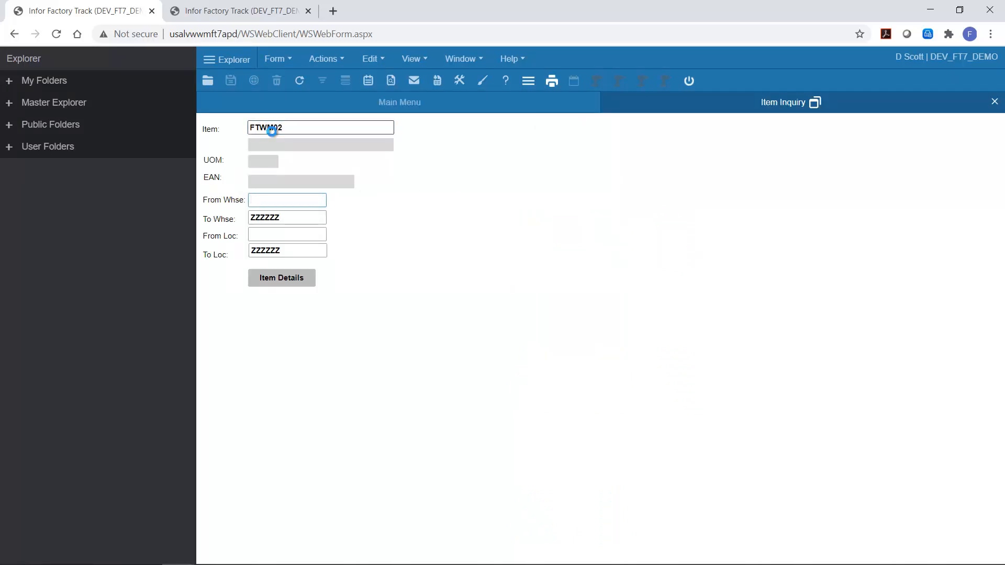